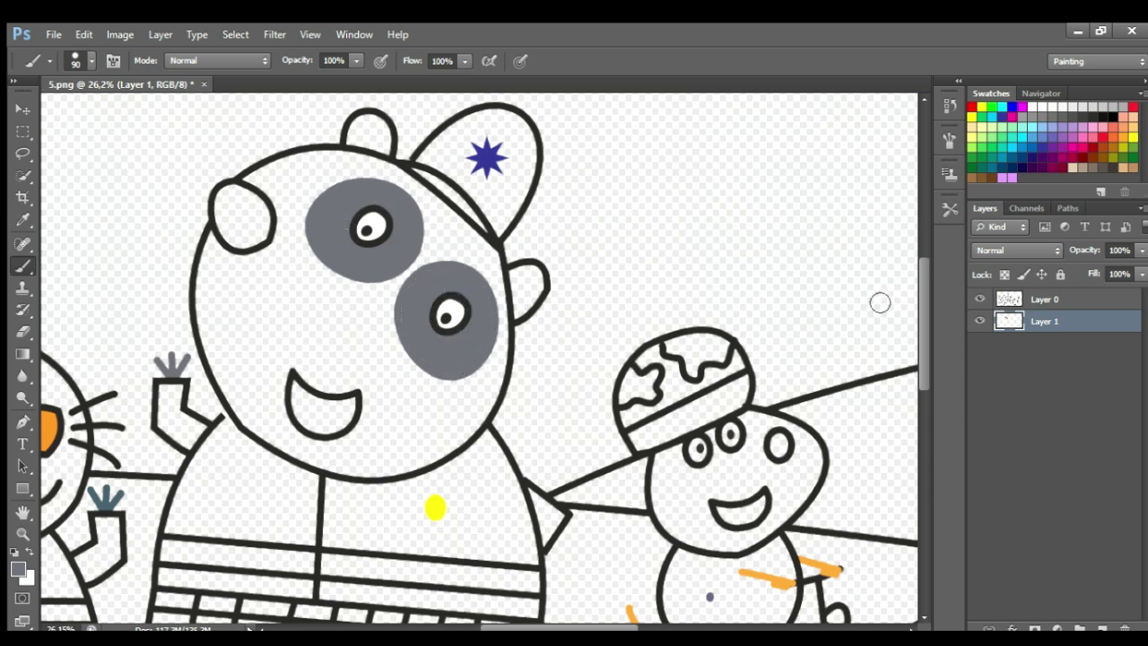
- Paint the panda's nose tan brown and fill its open mouth with black on Layer 1
mouse_move(231, 193)
left_mouse_down()
mouse_move(258, 235)
mouse_move(264, 218)
left_mouse_up()
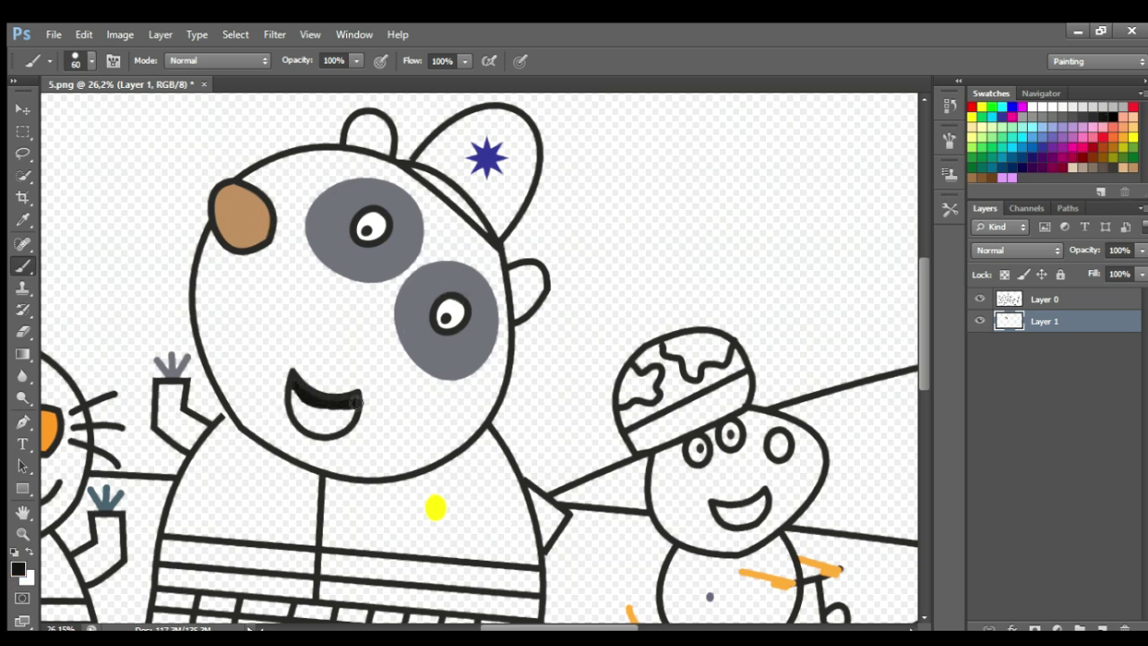
mouse_move(357, 401)
left_mouse_down()
mouse_move(328, 430)
mouse_move(296, 389)
left_mouse_up()
- Add a new layer beneath Layer 1 and fill the panda's face and ears with white, enlarging the brush for the inner areas
key("ctrl+shift+alt+n")
key("i")
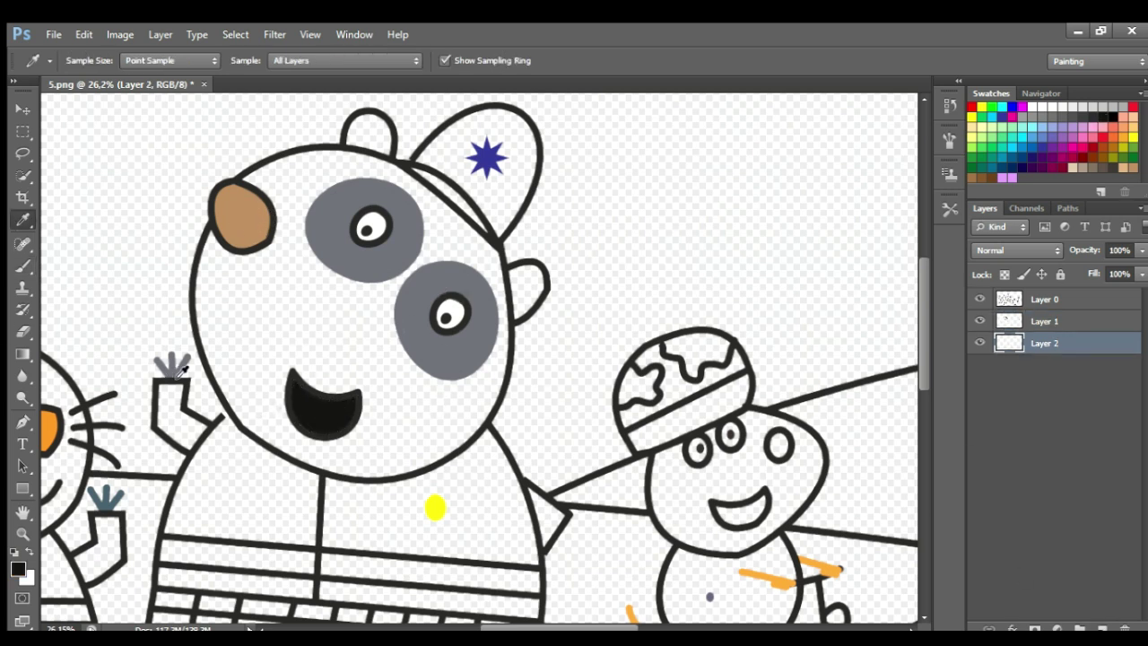
key("b")
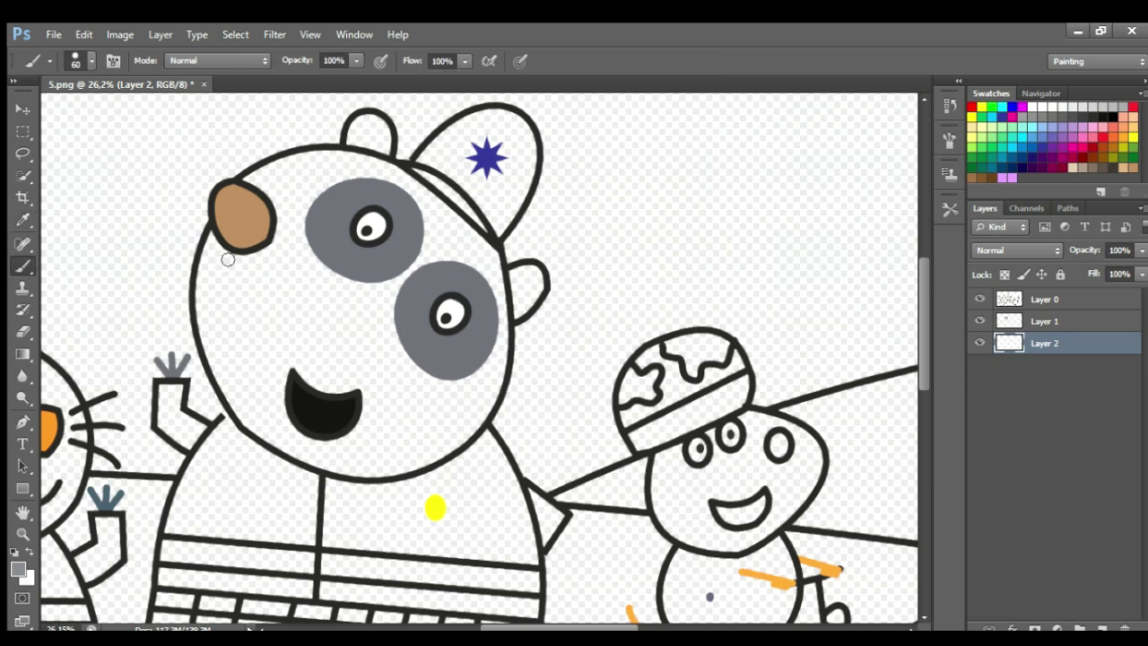
mouse_move(209, 310)
left_mouse_down()
mouse_move(229, 376)
mouse_move(280, 441)
mouse_move(370, 472)
mouse_move(474, 432)
left_mouse_up()
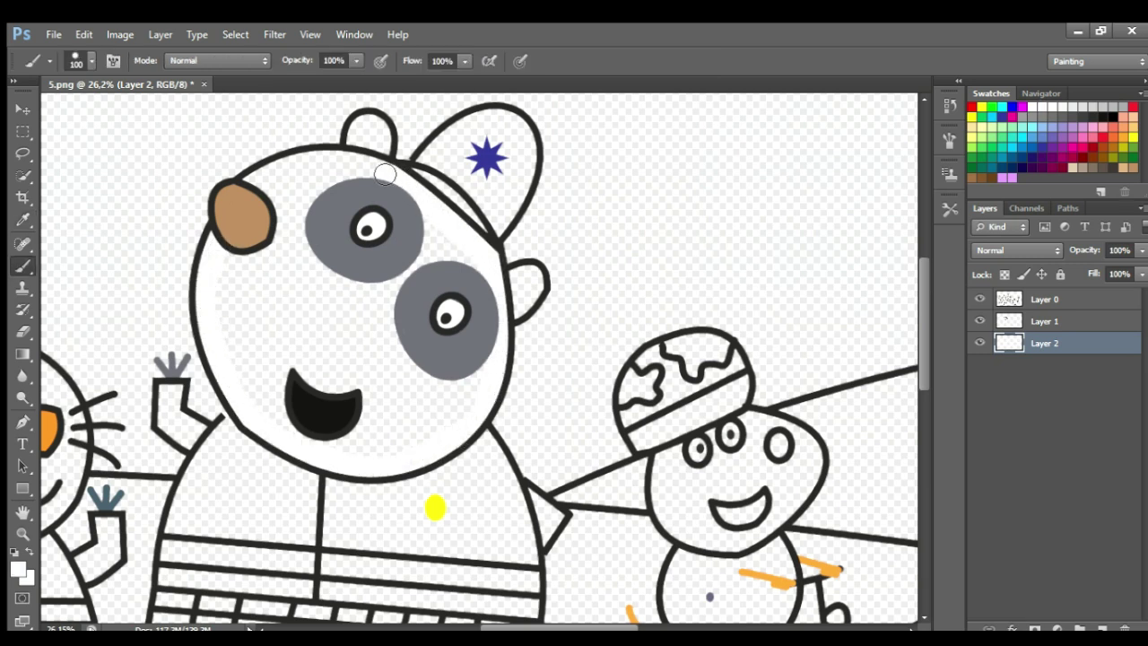
key("bracketright")
key("bracketright")
key("bracketright")
key("bracketright")
key("bracketright")
left_click_drag(398, 388, 404, 251)
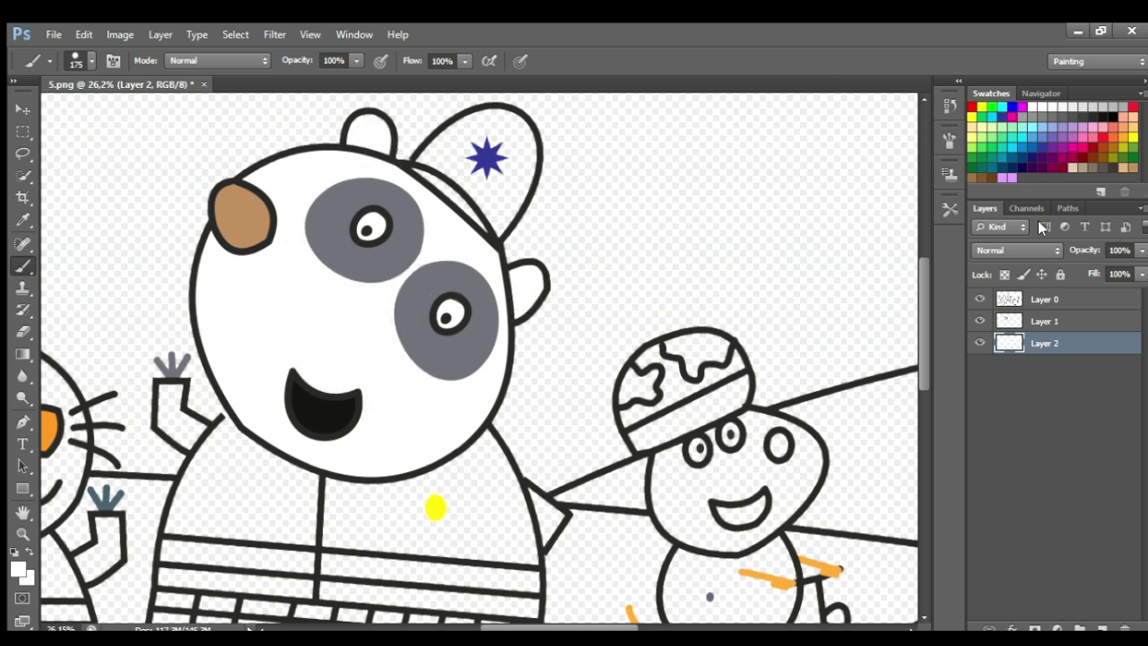
- Paint the panda's cap dark purple and fill its upper jacket and sleeves with the yellow sampled from the chest dot
key("bracketleft")
mouse_move(443, 165)
left_mouse_down()
mouse_move(499, 119)
mouse_move(534, 156)
mouse_move(510, 233)
mouse_move(461, 179)
mouse_move(422, 171)
mouse_move(484, 217)
mouse_move(453, 190)
mouse_move(516, 141)
mouse_move(505, 186)
left_mouse_up()
left_click_drag(924, 293, 923, 324)
left_click(23, 220)
left_click(435, 381)
left_click(22, 266)
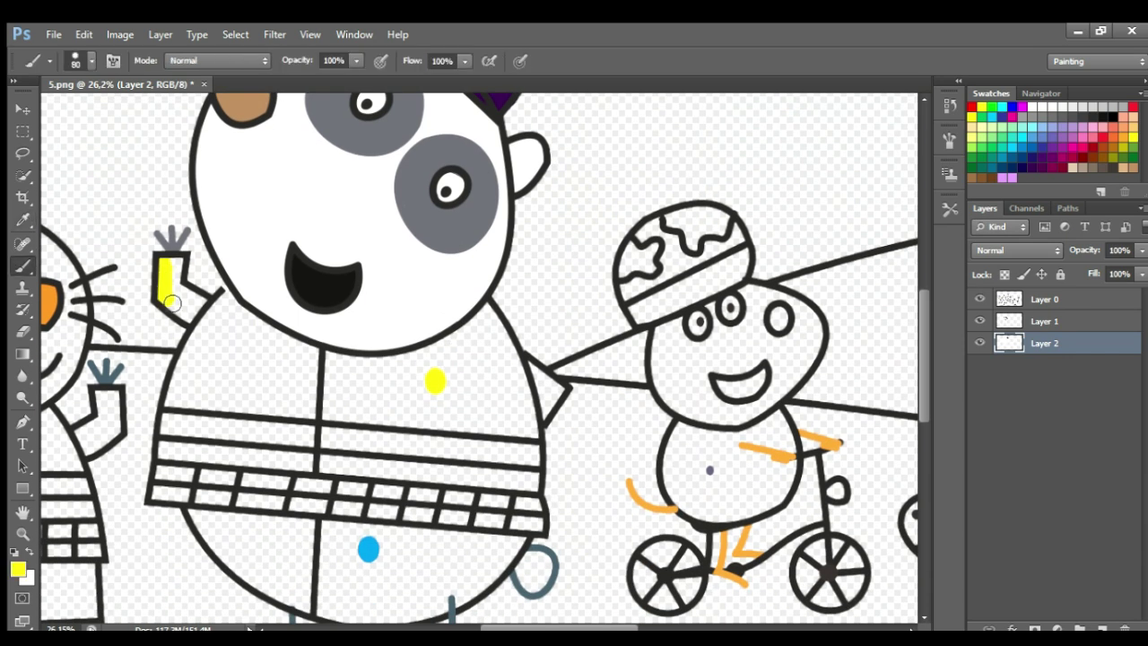
key("bracketright")
key("bracketright")
mouse_move(223, 294)
left_mouse_down()
mouse_move(179, 403)
mouse_move(508, 428)
mouse_move(477, 428)
mouse_move(527, 424)
mouse_move(556, 398)
mouse_move(514, 363)
mouse_move(491, 317)
mouse_move(493, 334)
mouse_move(428, 373)
mouse_move(296, 362)
mouse_move(230, 343)
mouse_move(322, 382)
mouse_move(229, 391)
left_mouse_up()
key("bracketright")
key("bracketright")
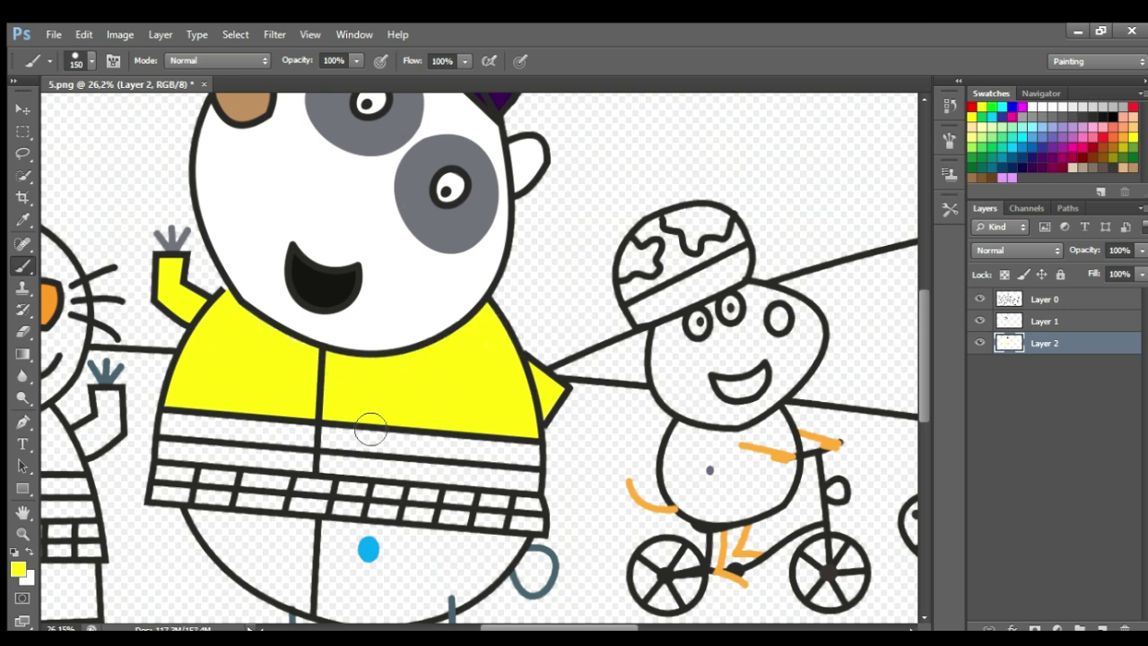
- Paint the two horizontal bands on the panda's jacket dark purple
scroll(812, 401, "down", 2)
key("bracketleft")
key("bracketleft")
mouse_move(172, 368)
left_mouse_down()
mouse_move(539, 402)
mouse_move(350, 411)
mouse_move(166, 399)
mouse_move(524, 414)
left_mouse_up()
key("ctrl+z")
left_click(1034, 173)
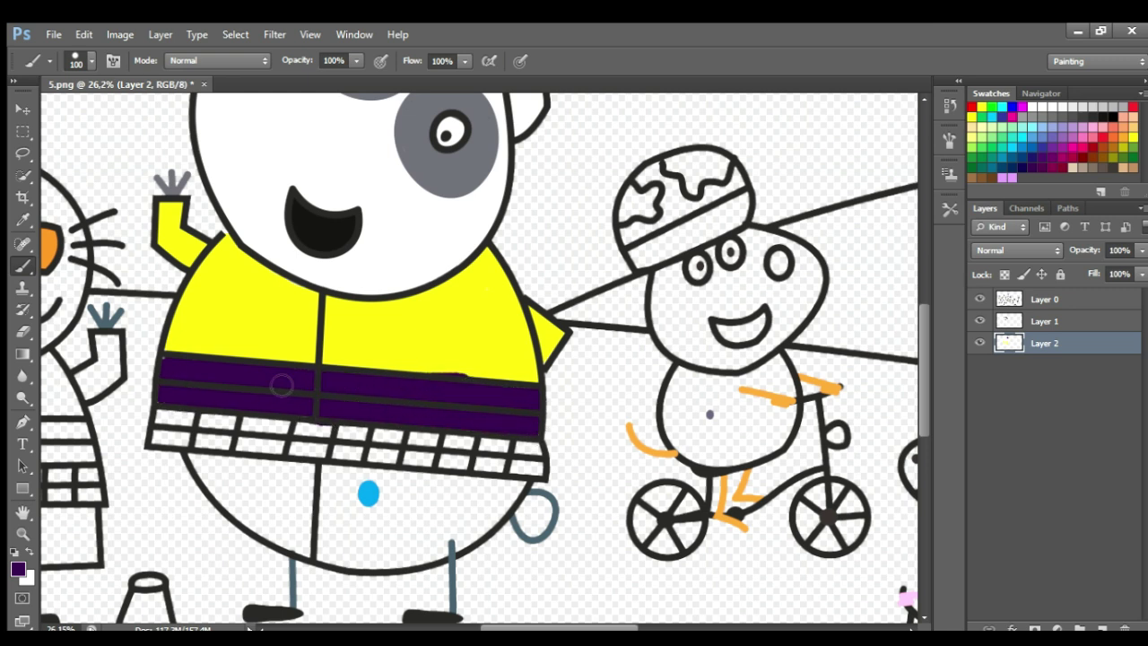
- Fill alternating cells of the checkered hem on the panda's jacket with dark purple
scroll(280, 457, "up", 2)
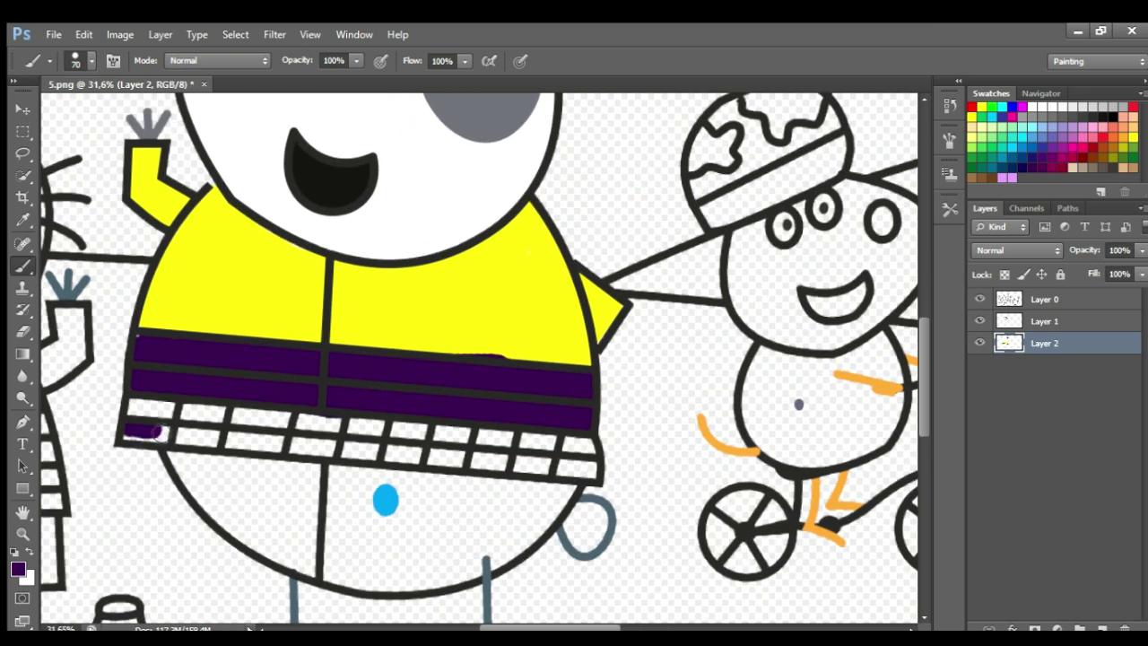
left_click_drag(189, 411, 202, 417)
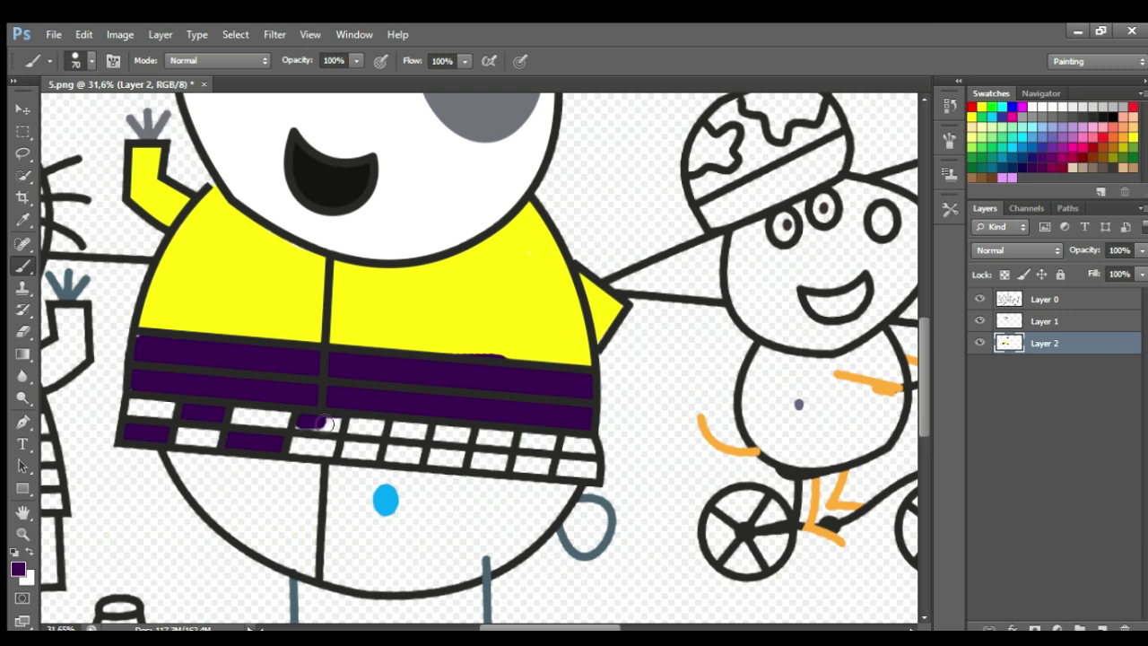
left_click_drag(422, 429, 459, 462)
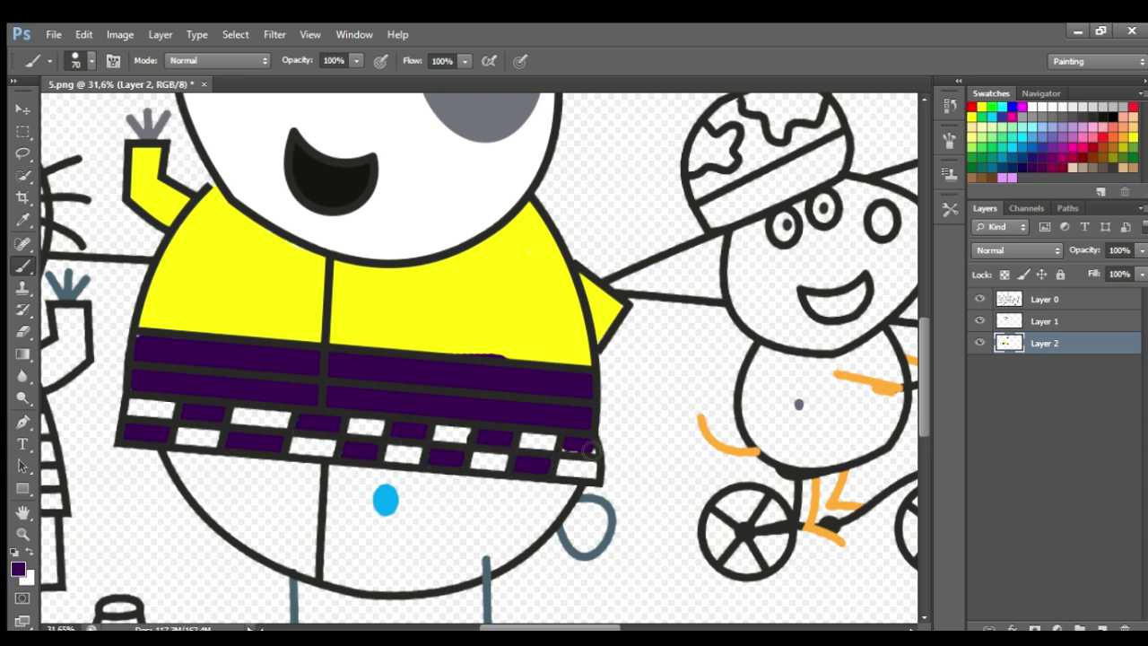
- Add a new layer at the bottom of the layer stack and paint the remaining checker cells of the panda's hem yellow
left_click(1101, 627)
left_click_drag(1045, 343, 1045, 375)
left_click(22, 220)
left_click(179, 296)
left_click(22, 267)
key("]")
mouse_move(141, 410)
left_mouse_down()
mouse_move(189, 439)
mouse_move(280, 421)
mouse_move(301, 452)
mouse_move(428, 458)
mouse_move(494, 441)
mouse_move(570, 471)
left_mouse_up()
- Fill the panda's trousers with the light blue sampled from the dot on them
left_click(385, 499, "alt")
key("bracketright")
key("bracketright")
mouse_move(167, 458)
left_mouse_down()
mouse_move(569, 501)
mouse_move(553, 527)
mouse_move(471, 575)
mouse_move(363, 585)
mouse_move(289, 561)
mouse_move(218, 511)
mouse_move(232, 501)
mouse_move(462, 520)
mouse_move(453, 553)
mouse_move(439, 542)
mouse_move(500, 543)
left_mouse_up()
key("bracketright")
key("bracketright")
left_click(145, 137, "alt")
key("bracketleft")
key("bracketleft")
mouse_move(583, 511)
left_mouse_down()
mouse_move(605, 523)
mouse_move(583, 541)
left_mouse_up()
key("ctrl+z")
- Fill the panda's round tail with a sampled slate blue-grey
scroll(490, 529, "down", 4)
scroll(574, 561, "up", 5)
left_click(225, 579, "alt")
mouse_move(561, 497)
left_mouse_down()
mouse_move(540, 506)
mouse_move(553, 528)
left_mouse_up()
- Paint the whiskered character's cap and its brim dark purple on Layer 1
scroll(556, 507, "down", 5)
left_click_drag(500, 627, 442, 619)
scroll(425, 252, "up", 2)
left_click(1029, 327)
left_click(399, 238, "alt")
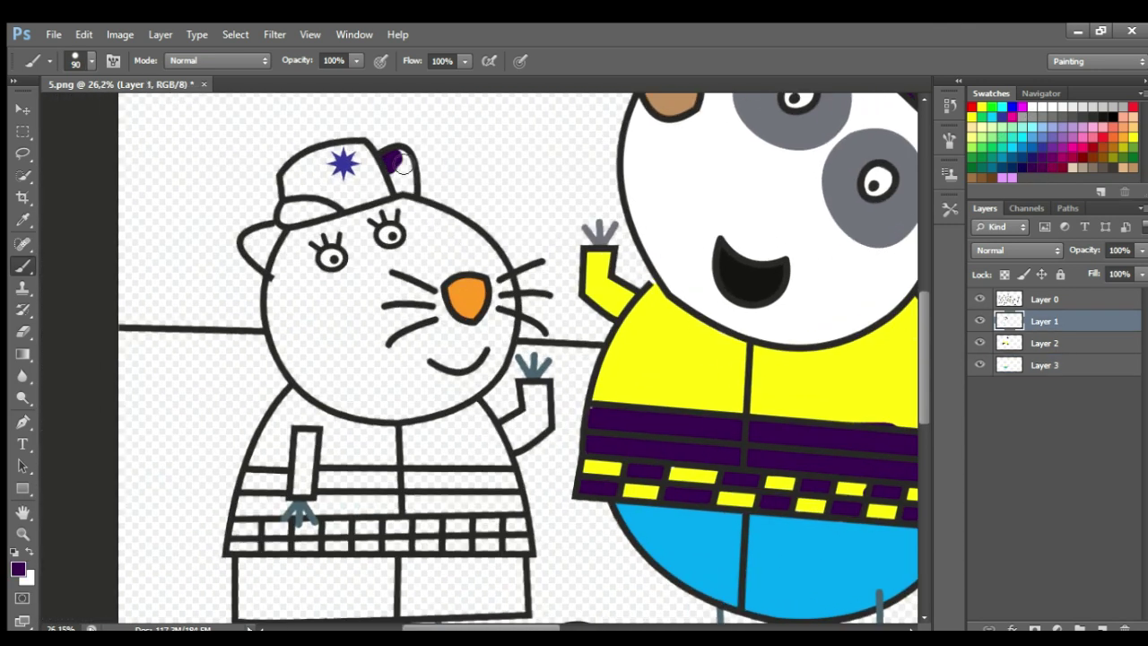
key("ctrl+z")
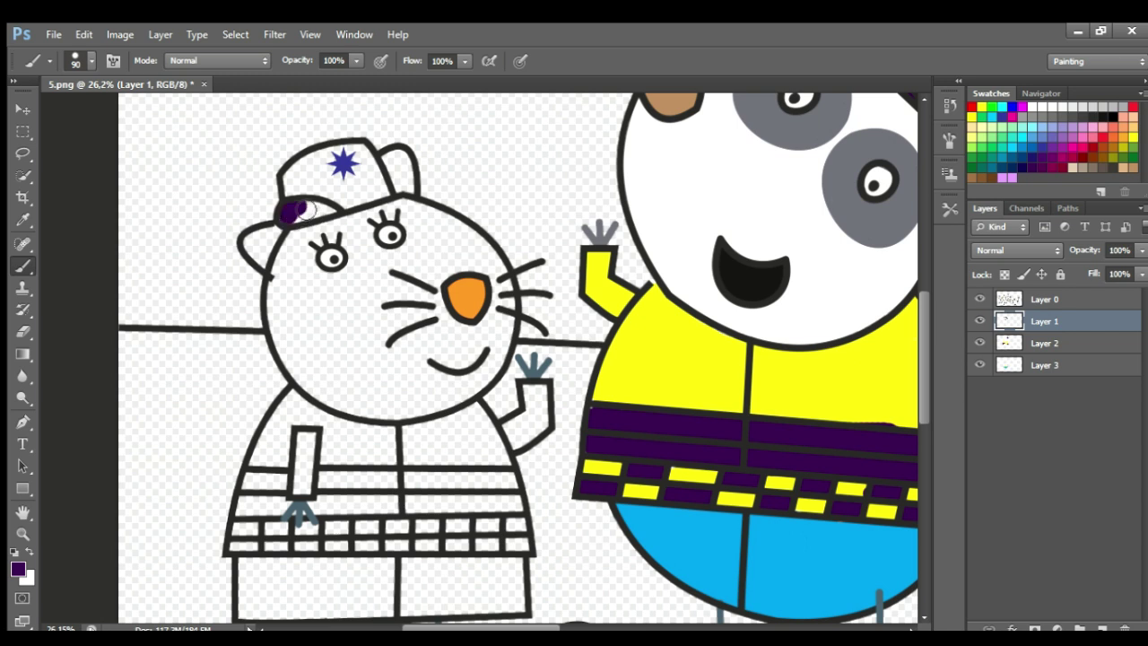
mouse_move(333, 207)
left_mouse_down()
mouse_move(385, 184)
mouse_move(305, 161)
mouse_move(310, 189)
left_mouse_up()
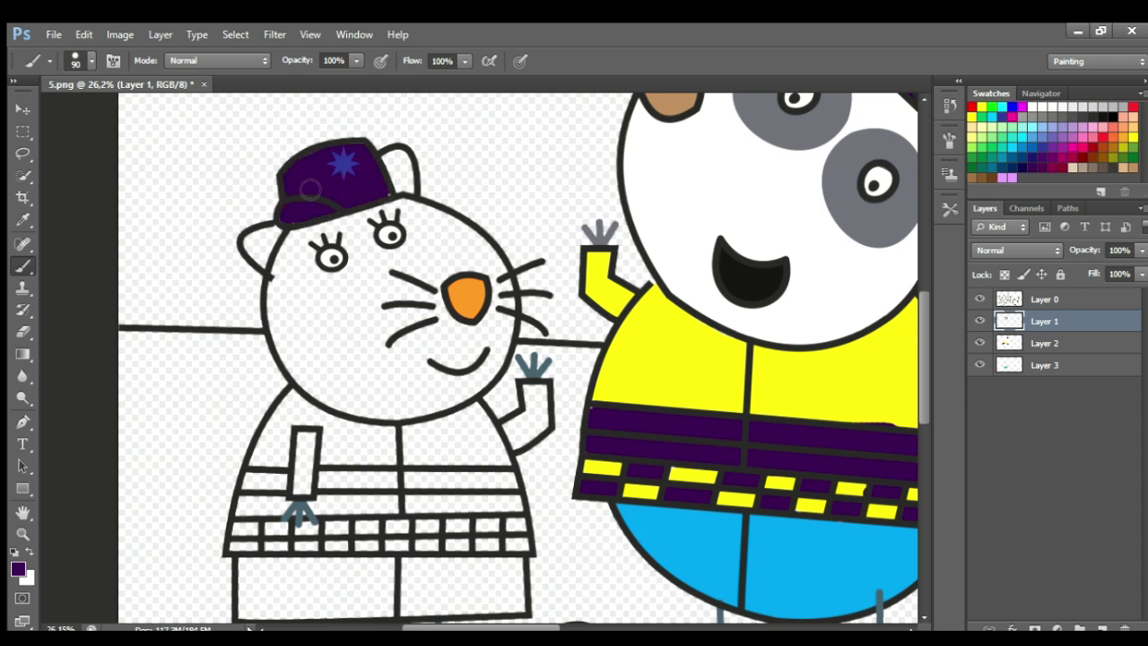
- Fill the whiskered character's ears and face on Layer 2 with the slate blue-grey sampled from its hand
left_click(1045, 344)
left_click(538, 372, "alt")
mouse_move(255, 246)
left_mouse_down()
mouse_move(286, 241)
mouse_move(280, 339)
mouse_move(334, 402)
mouse_move(444, 410)
mouse_move(502, 356)
mouse_move(508, 285)
mouse_move(472, 236)
mouse_move(404, 210)
mouse_move(338, 233)
mouse_move(384, 196)
mouse_move(389, 162)
left_mouse_up()
mouse_move(320, 278)
left_mouse_down()
mouse_move(484, 340)
mouse_move(305, 323)
mouse_move(404, 332)
mouse_move(377, 323)
left_mouse_up()
- Fill the whiskered character's upper jacket and both sleeves with the yellow sampled from the panda's jacket
key("]")
left_click_drag(922, 332, 921, 356)
left_click(624, 283, "alt")
key("]")
mouse_move(293, 310)
left_mouse_down()
mouse_move(258, 366)
mouse_move(296, 368)
left_mouse_up()
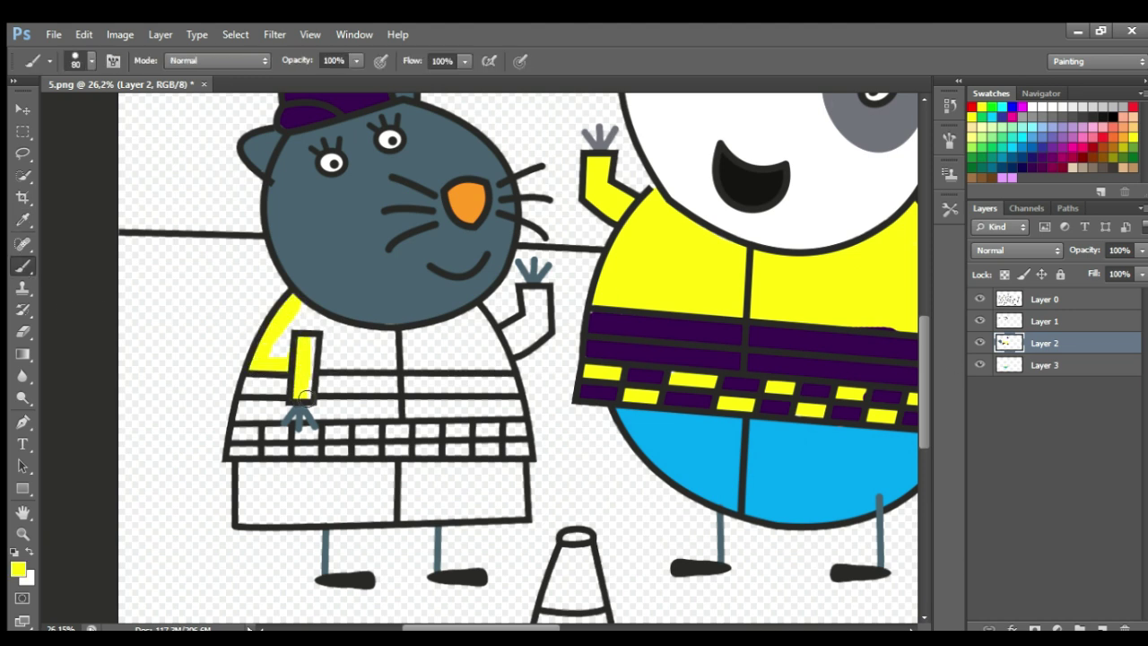
mouse_move(296, 319)
left_mouse_down()
mouse_move(393, 337)
mouse_move(350, 364)
mouse_move(354, 344)
mouse_move(478, 322)
mouse_move(504, 365)
mouse_move(408, 359)
left_mouse_up()
left_click_drag(510, 334, 509, 352)
- Paint the upper band of the whiskered character's jacket with the dark purple sampled from the panda's band
scroll(459, 369, "up", 1)
left_click(23, 220)
left_click(635, 323)
key("b")
mouse_move(224, 386)
left_mouse_down()
mouse_move(524, 390)
mouse_move(405, 384)
left_mouse_up()
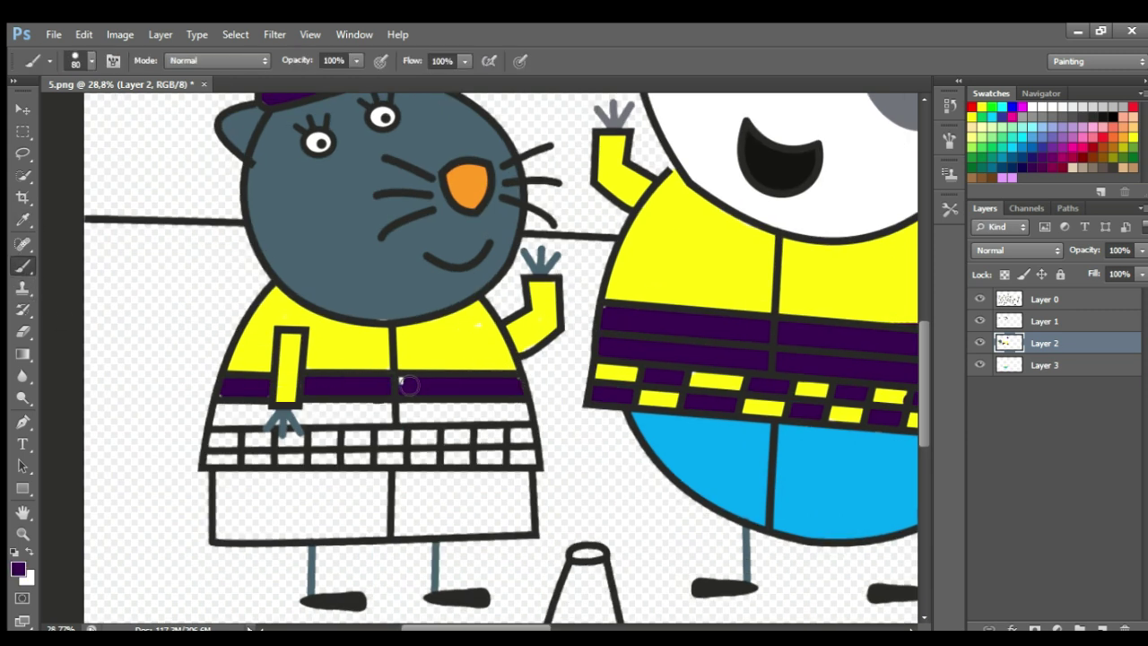
- Fill the lower band of the whiskered character's jacket with the jacket's yellow
left_click(23, 220)
left_click(247, 355)
left_click(24, 266)
left_click_drag(268, 413, 223, 419)
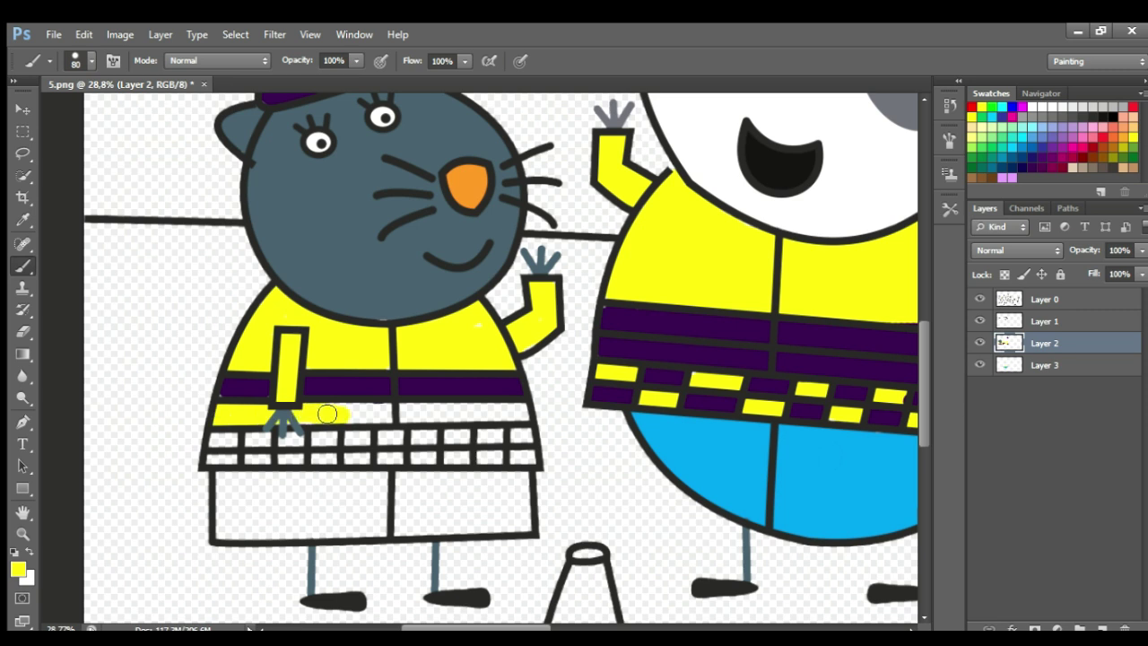
left_click_drag(327, 414, 522, 422)
- Fill alternating checker cells along the whiskered character's hem with the dark purple sampled from the upper band
left_click(23, 219)
left_click(233, 386)
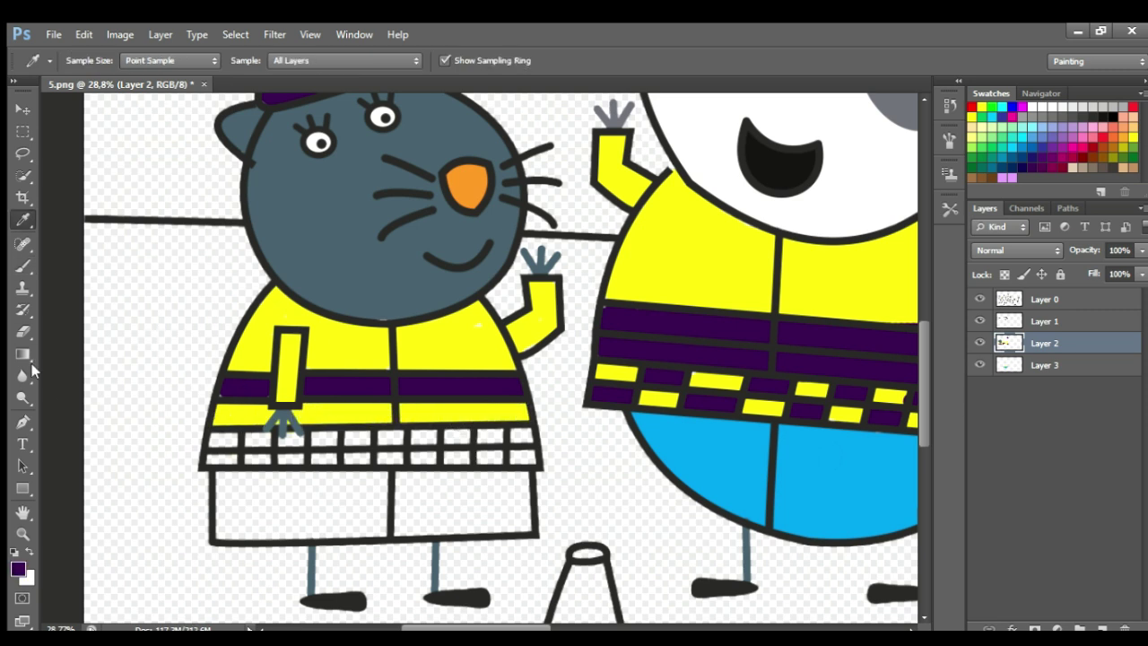
left_click(23, 266)
scroll(265, 455, "up", 3)
left_click_drag(205, 438, 259, 467)
left_click(343, 435)
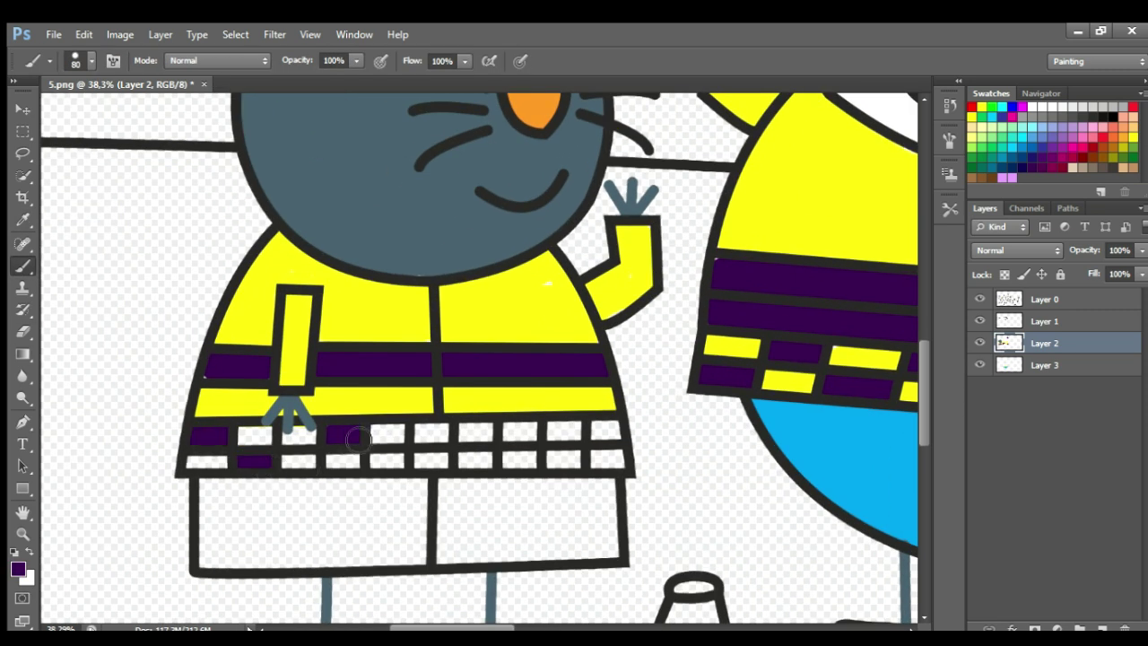
left_click(387, 460)
left_click(429, 435)
left_click(475, 461)
left_click(521, 435)
left_click(563, 460)
left_click(607, 435)
- Switch to Layer 3 and fill the remaining checker cells of the whiskered character's hem with sampled yellow
key("alt+bracketleft")
left_click(23, 220)
left_click(234, 400)
left_click(23, 267)
left_click_drag(196, 463, 219, 462)
left_click_drag(249, 437, 305, 437)
left_click_drag(291, 462, 350, 462)
left_click_drag(381, 435, 395, 435)
- Fill both halves of the whiskered character's skirt with medium blue from the swatches, covering any gaps
left_click(23, 220)
left_click(1024, 149)
left_click(24, 267)
mouse_move(211, 490)
left_mouse_down()
mouse_move(610, 493)
mouse_move(620, 563)
mouse_move(214, 561)
mouse_move(286, 510)
mouse_move(556, 509)
mouse_move(513, 549)
mouse_move(247, 557)
mouse_move(388, 533)
mouse_move(579, 523)
left_mouse_up()
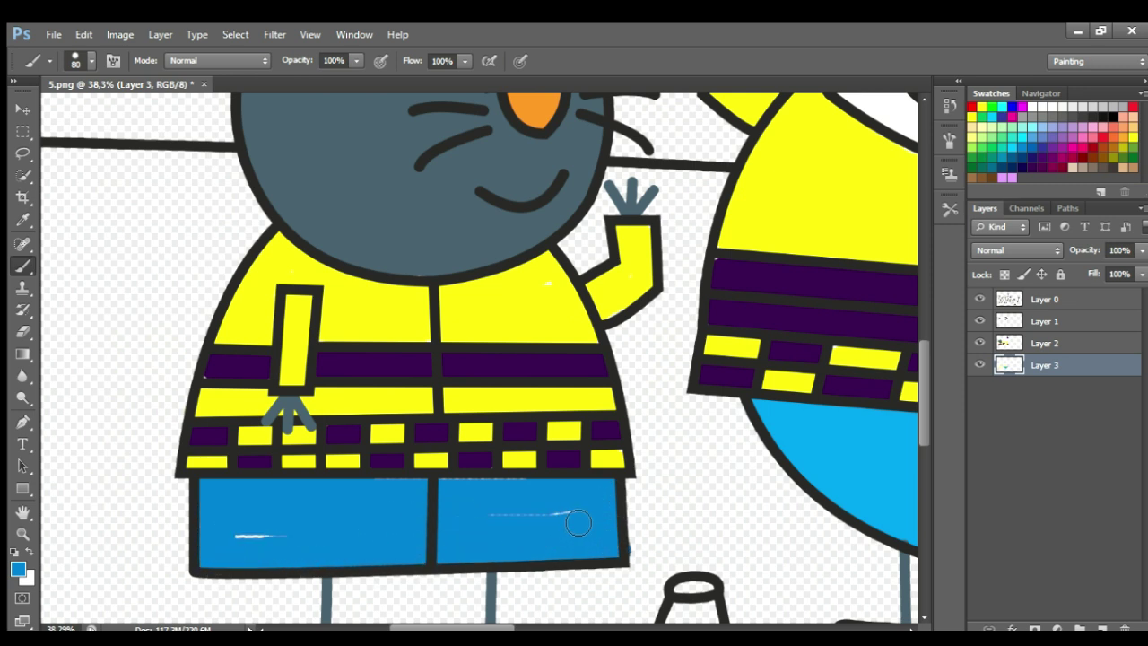
scroll(546, 491, "down", 2)
scroll(546, 492, "up", 2)
- Color the traffic cone on Layer 1 with red upper sections, a cyan lower band and a pale yellow base
scroll(910, 441, "down", 5)
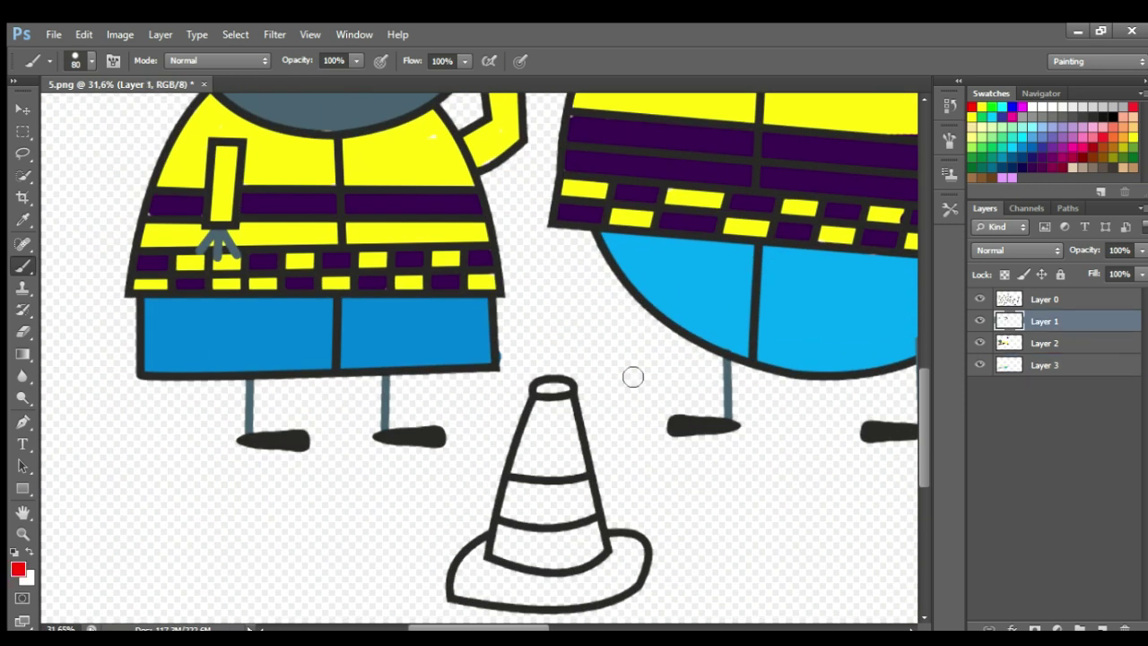
mouse_move(545, 407)
left_mouse_down()
mouse_move(512, 511)
mouse_move(584, 521)
mouse_move(563, 396)
mouse_move(569, 474)
mouse_move(533, 494)
mouse_move(565, 500)
left_mouse_up()
left_click(993, 117)
mouse_move(498, 540)
left_mouse_down()
mouse_move(592, 545)
mouse_move(538, 556)
mouse_move(616, 561)
mouse_move(495, 598)
left_mouse_up()
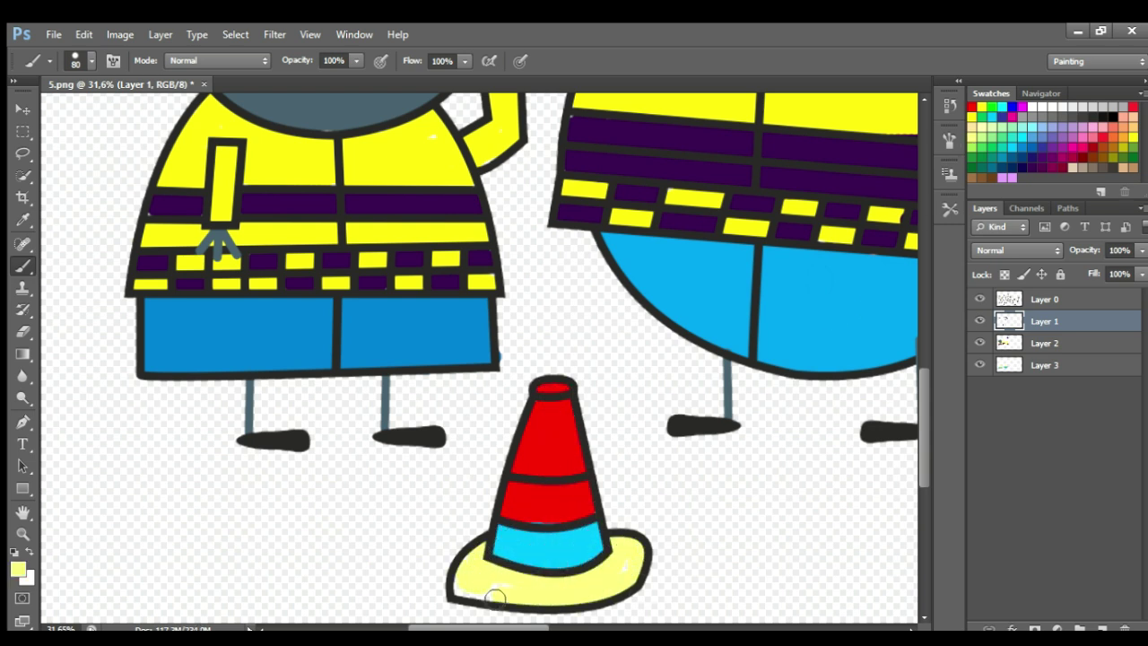
- Paint the pig's starred helmet bright green with a pale yellow rim, and fill its mouth with black
scroll(335, 502, "down", 6)
left_click_drag(538, 628, 640, 625)
scroll(572, 510, "up", 6)
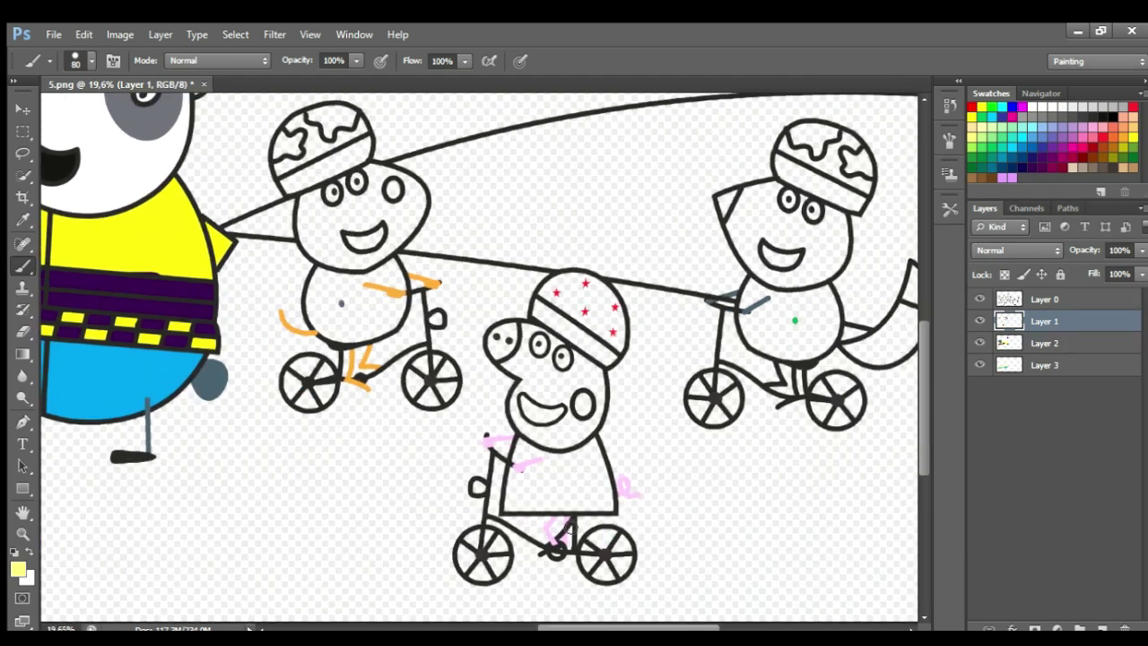
left_click_drag(924, 419, 923, 417)
key("bracketright")
mouse_move(543, 170)
left_mouse_down()
mouse_move(619, 151)
mouse_move(661, 216)
mouse_move(648, 250)
mouse_move(561, 178)
mouse_move(640, 219)
left_mouse_up()
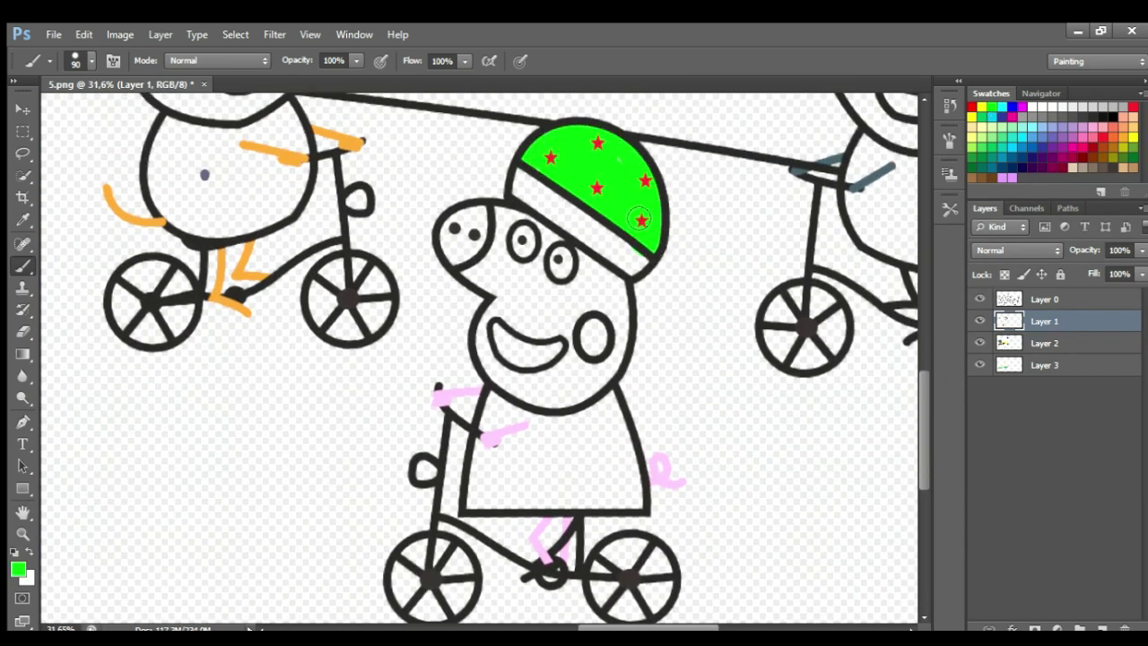
mouse_move(526, 186)
left_mouse_down()
mouse_move(639, 263)
mouse_move(537, 201)
left_mouse_up()
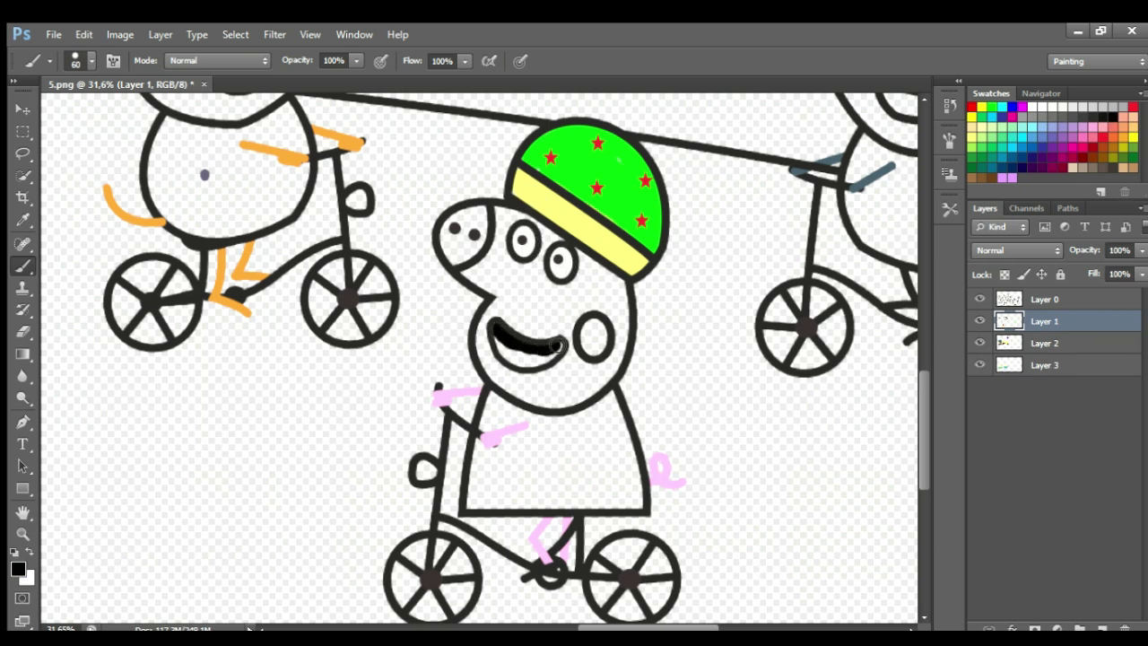
- Cover the pig's outlined cheek circle with solid pink on Layer 0, using a 125 px brush
left_click(24, 220)
left_click(443, 399)
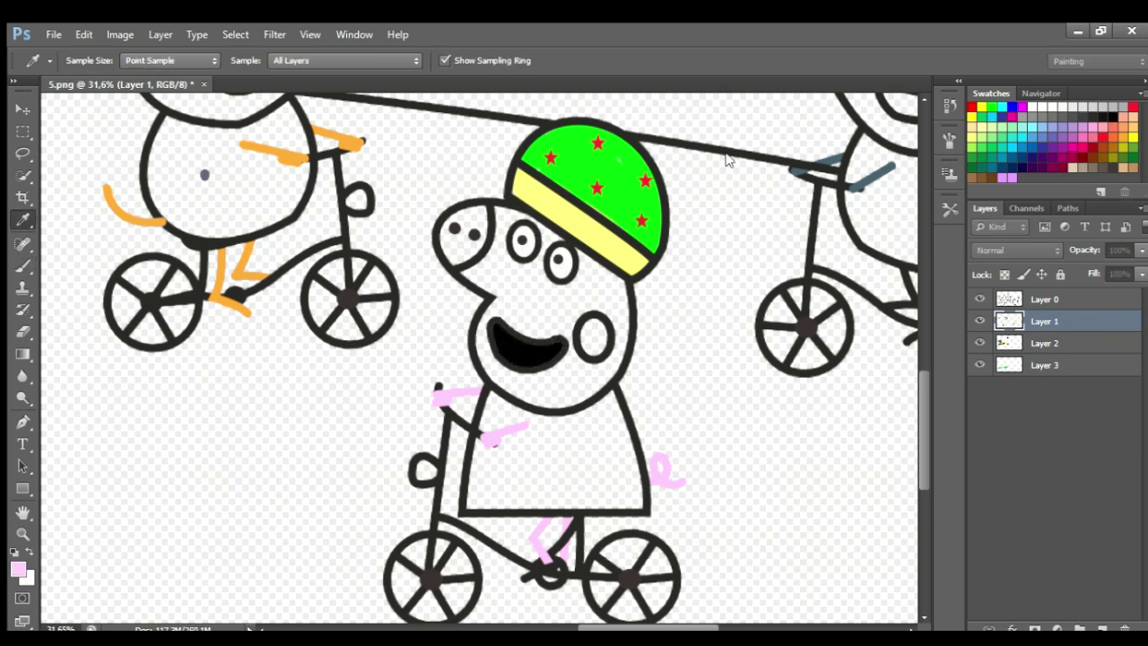
left_click(1093, 128)
left_click(1045, 298)
left_click(23, 267)
key("bracketright")
key("bracketright")
key("bracketright")
key("bracketright")
key("bracketright")
left_click_drag(592, 325, 608, 346)
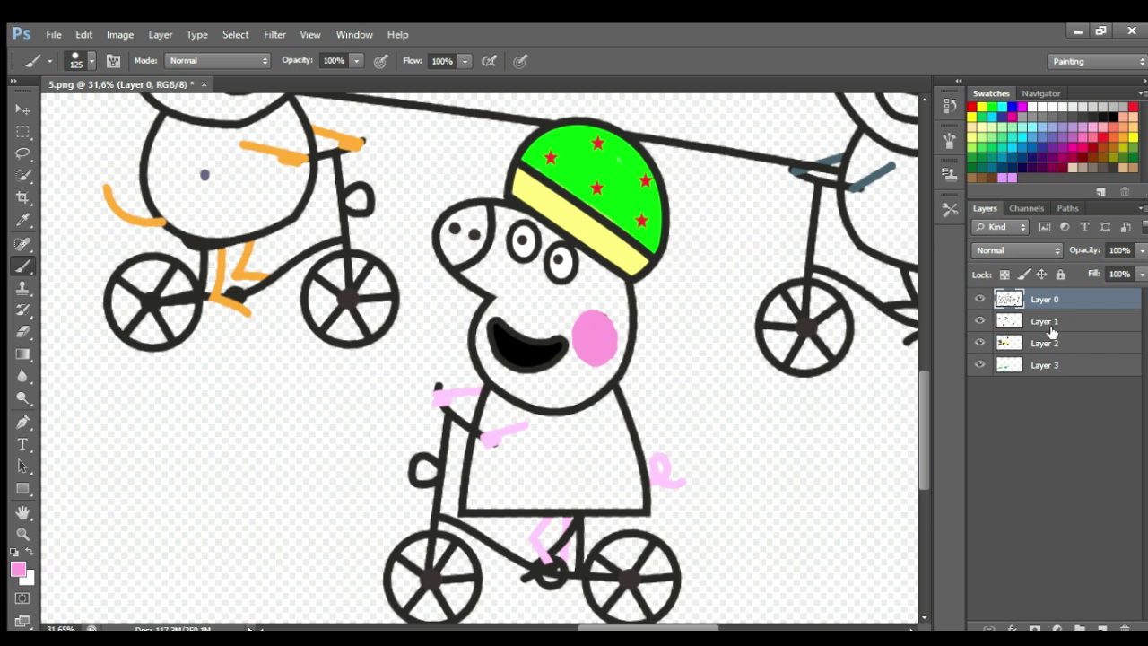
- Fill the pig's snout and face on Layer 2 with the light pink sampled from its hand
left_click(1046, 343)
left_click(23, 219)
left_click(442, 398)
left_click(23, 266)
key("bracketright")
mouse_move(460, 237)
left_mouse_down()
mouse_move(512, 373)
mouse_move(564, 259)
mouse_move(589, 349)
left_mouse_up()
- Fill the pig's dress and the round lamp on its bicycle with red
key("p")
key("b")
key("bracketleft")
key("bracketleft")
key("bracketleft")
mouse_move(498, 395)
left_mouse_down()
mouse_move(471, 507)
mouse_move(641, 507)
mouse_move(578, 399)
mouse_move(520, 449)
mouse_move(554, 498)
left_mouse_up()
key("bracketright")
key("bracketright")
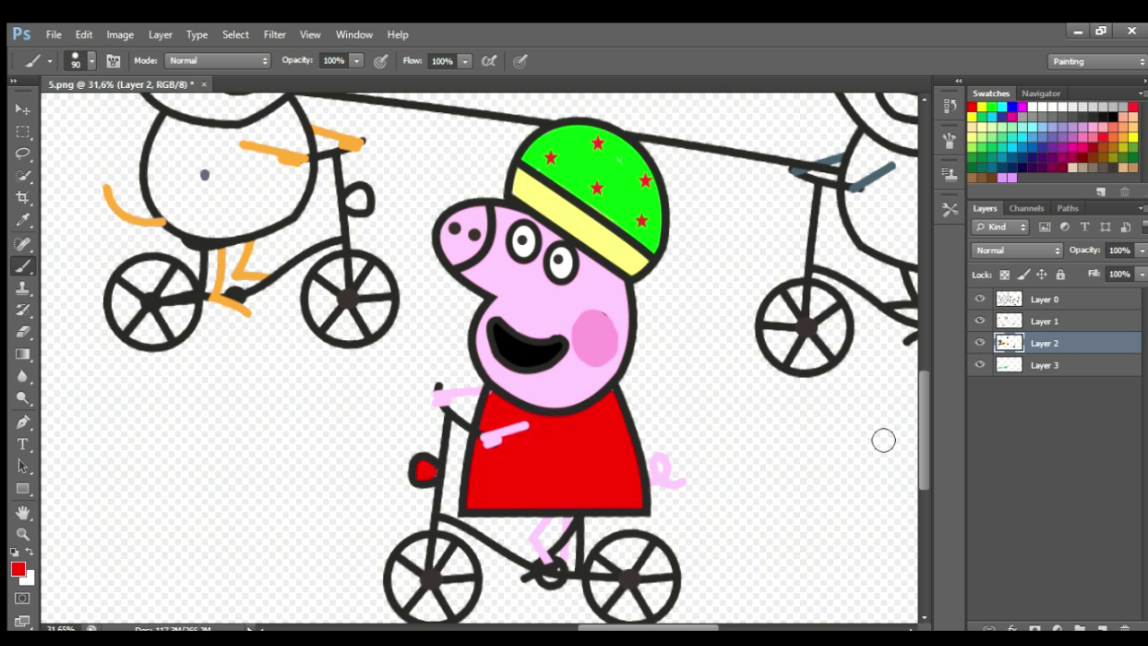
- Paint the rim and the lower background of the helmet on the cyclist beside the panda red
scroll(884, 440, "up", 5)
left_click_drag(594, 625, 563, 619)
mouse_move(400, 206)
left_mouse_down()
mouse_move(296, 238)
mouse_move(377, 229)
left_mouse_up()
mouse_move(300, 231)
left_mouse_down()
mouse_move(288, 166)
mouse_move(404, 166)
left_mouse_up()
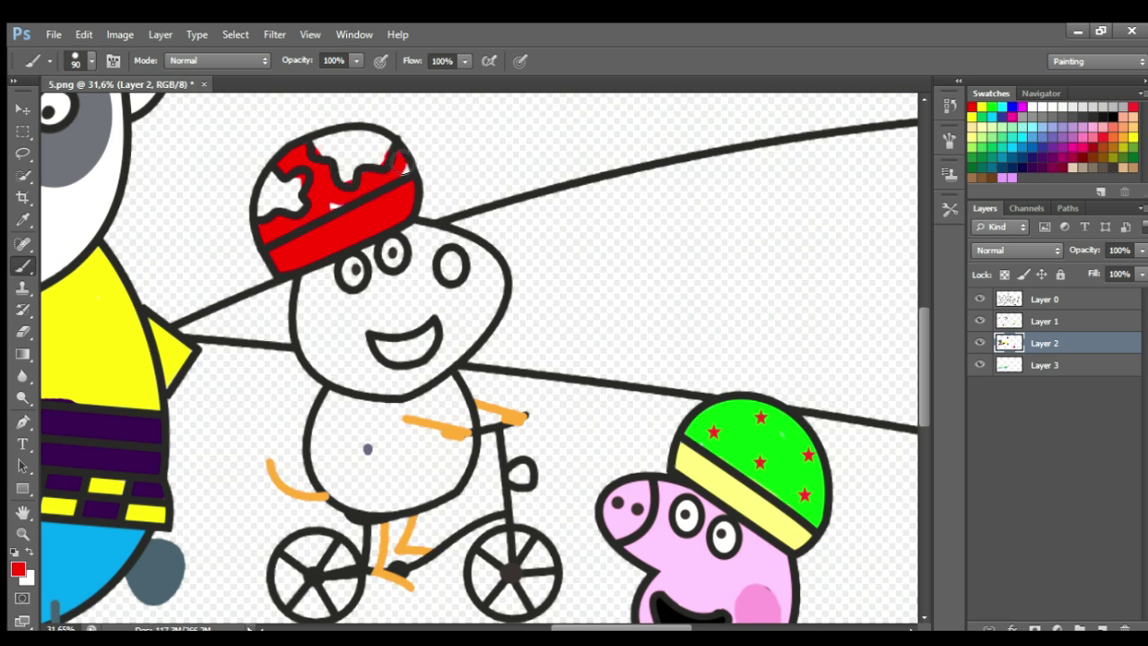
- Fill the wavy patches on the red helmet with light green using a smaller brush
key("bracketleft")
key("bracketleft")
mouse_move(317, 169)
left_mouse_down()
mouse_move(355, 175)
mouse_move(350, 150)
left_mouse_up()
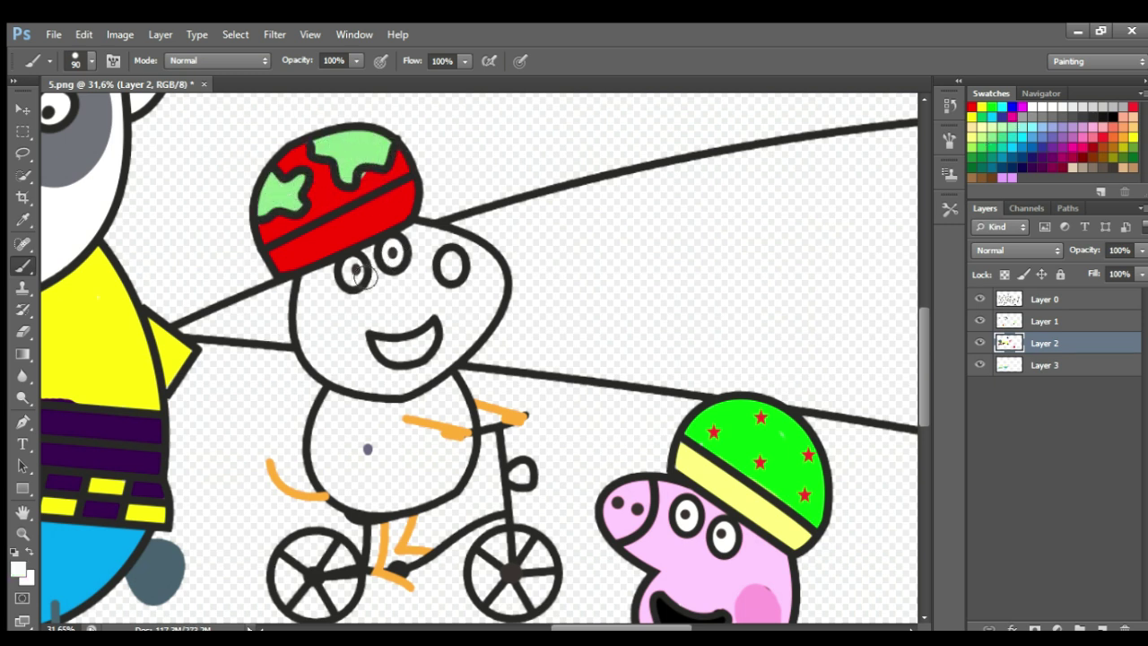
- Fill the mouth and nose of the red-helmeted cyclist with the near-black sampled from an outline, using a smaller brush
left_click(23, 220)
left_click(112, 220)
left_click(24, 266)
key("bracketleft")
key("bracketleft")
key("bracketleft")
mouse_move(384, 344)
left_mouse_down()
mouse_move(417, 351)
mouse_move(393, 352)
left_mouse_up()
left_click(23, 221)
left_click(23, 266)
left_click_drag(456, 254, 450, 272)
- Fill the red-helmeted cyclist's face on Layer 3 with the orange sampled from its tail, using a larger brush
left_click(23, 221)
left_click(297, 492)
left_click(24, 266)
left_click(1045, 365)
key("bracketright")
key("bracketright")
key("bracketright")
key("bracketright")
mouse_move(330, 276)
left_mouse_down()
mouse_move(386, 394)
mouse_move(485, 269)
mouse_move(476, 332)
mouse_move(458, 323)
left_mouse_up()
- Fill the orange cyclist's round body and its bicycle lamp with bright purple on Layer 3
left_click(24, 221)
left_click(1041, 167)
left_click(23, 267)
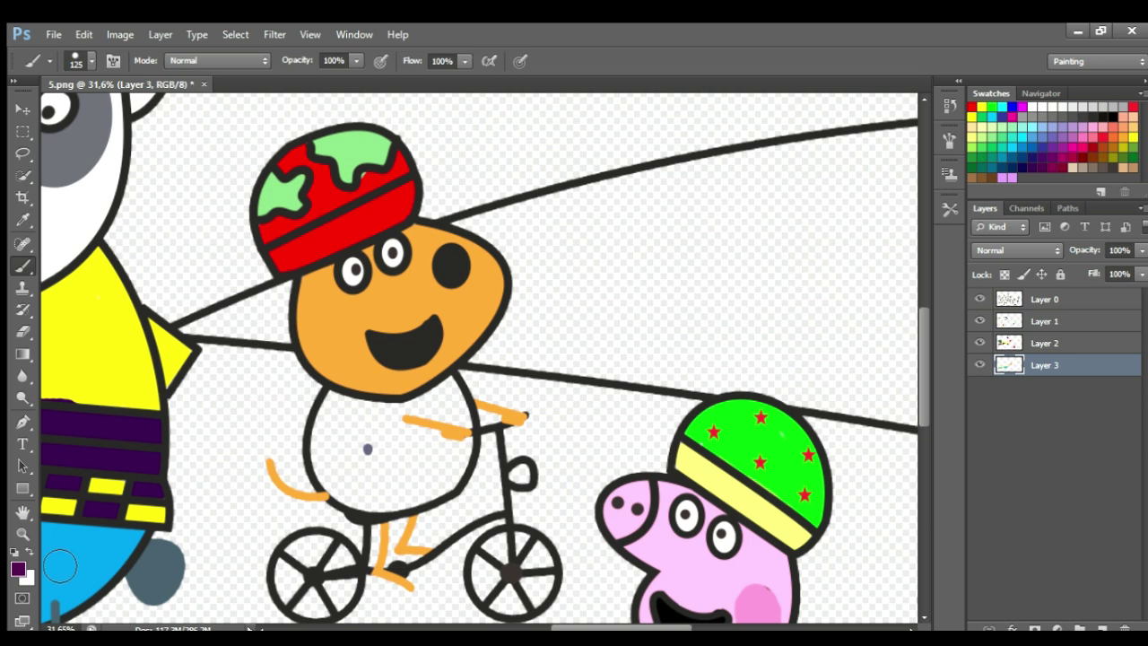
left_click(19, 570)
left_click(721, 162)
mouse_move(352, 417)
left_mouse_down()
mouse_move(319, 480)
mouse_move(457, 502)
mouse_move(444, 395)
mouse_move(405, 440)
mouse_move(359, 467)
mouse_move(445, 490)
left_mouse_up()
key("bracketright")
key("bracketright")
key("bracketright")
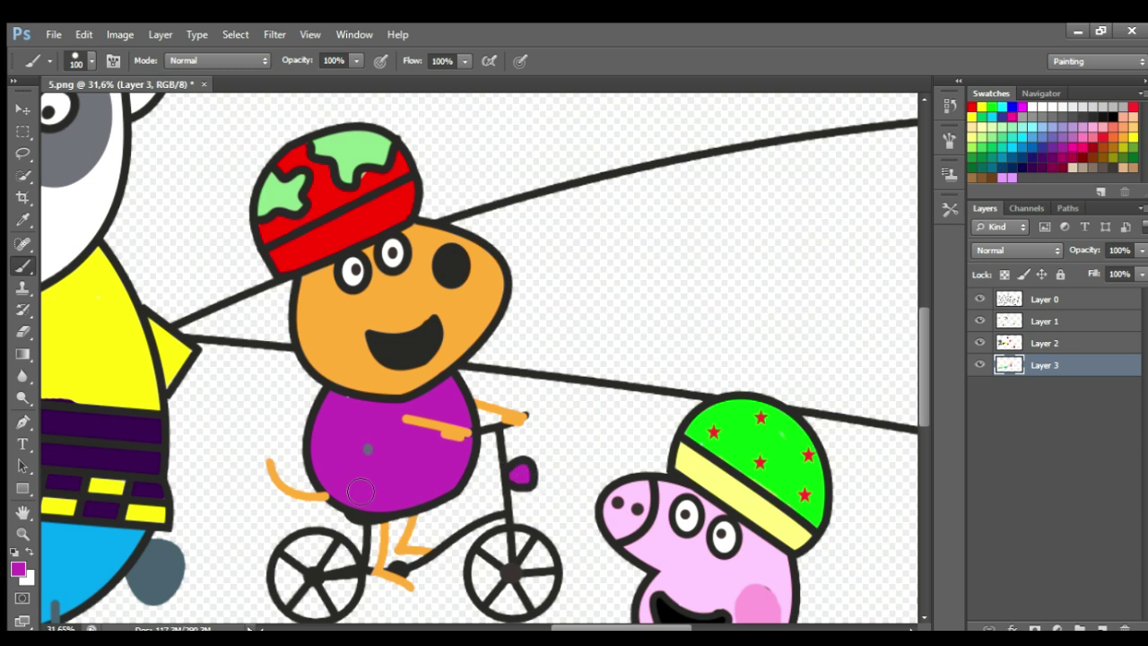
- Fill the wolf cyclist's head with the slate grey sampled from its arm and its pointed nose with cream
scroll(419, 489, "down", 2)
scroll(628, 498, "right", 6)
scroll(789, 502, "down", 1)
scroll(831, 507, "up", 2)
left_click(594, 414, "alt")
mouse_move(592, 231)
left_mouse_down()
mouse_move(569, 346)
mouse_move(718, 363)
mouse_move(727, 269)
mouse_move(601, 350)
mouse_move(619, 269)
mouse_move(688, 346)
left_mouse_up()
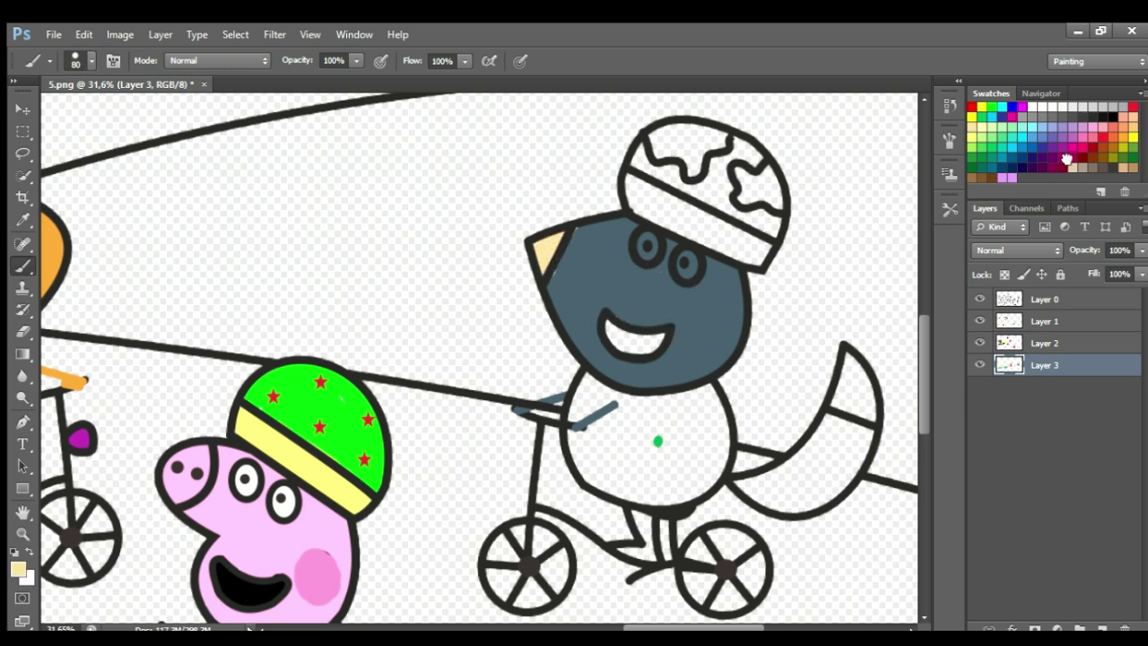
- Paint the wolf's helmet dark magenta and fill its wavy patches with light pink
mouse_move(647, 166)
left_mouse_down()
mouse_move(753, 256)
mouse_move(736, 135)
mouse_move(717, 215)
mouse_move(703, 198)
mouse_move(740, 184)
mouse_move(753, 216)
left_mouse_up()
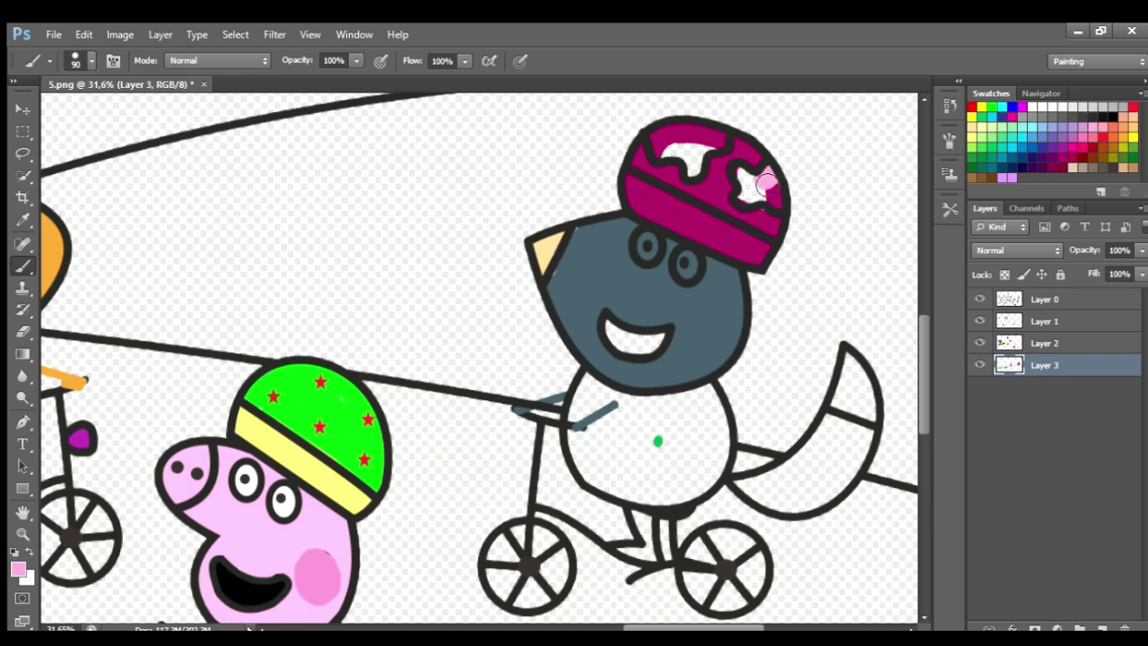
left_click_drag(649, 137, 696, 170)
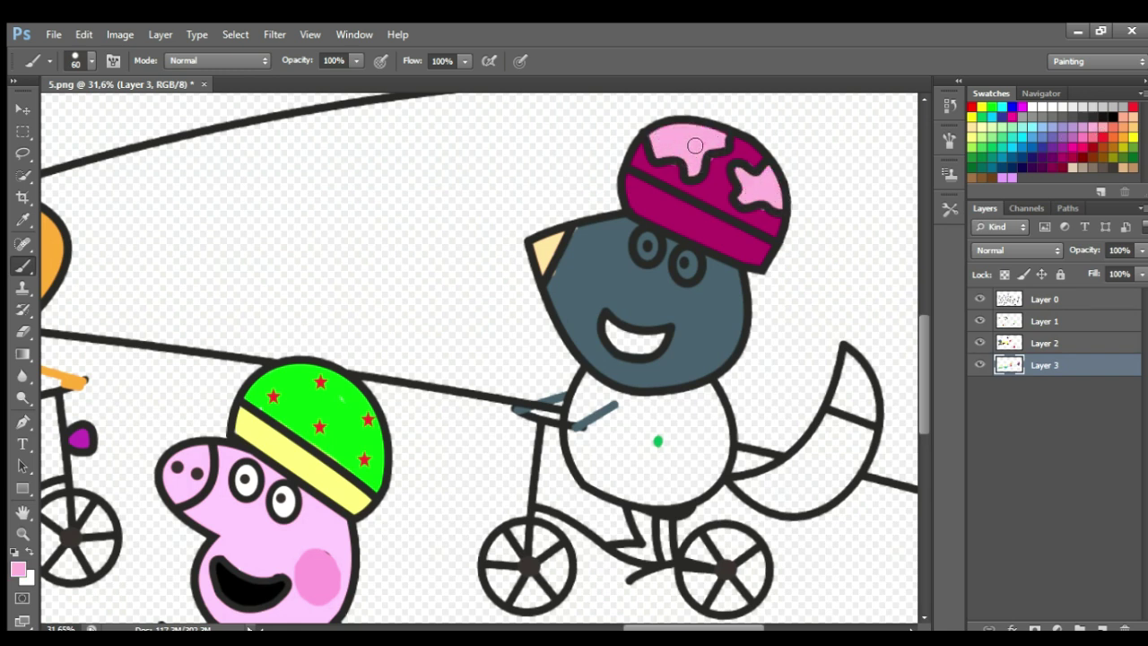
- Fill the wolf's round body with the green sampled from the colour dot on it
left_click(654, 440, "alt")
mouse_move(592, 377)
left_mouse_down()
mouse_move(579, 458)
mouse_move(706, 492)
mouse_move(619, 404)
mouse_move(709, 431)
mouse_move(610, 476)
mouse_move(700, 448)
left_mouse_up()
key("bracketright")
- Fill the wolf's tail with slate grey sampled from its head and the tail tip with cream sampled from its nose
left_click(619, 296, "alt")
key("bracketleft")
key("bracketleft")
key("bracketleft")
mouse_move(745, 489)
left_mouse_down()
mouse_move(812, 453)
mouse_move(853, 476)
mouse_move(828, 494)
mouse_move(786, 486)
left_mouse_up()
left_click(543, 253, "alt")
key("bracketleft")
left_click_drag(835, 404, 870, 415)
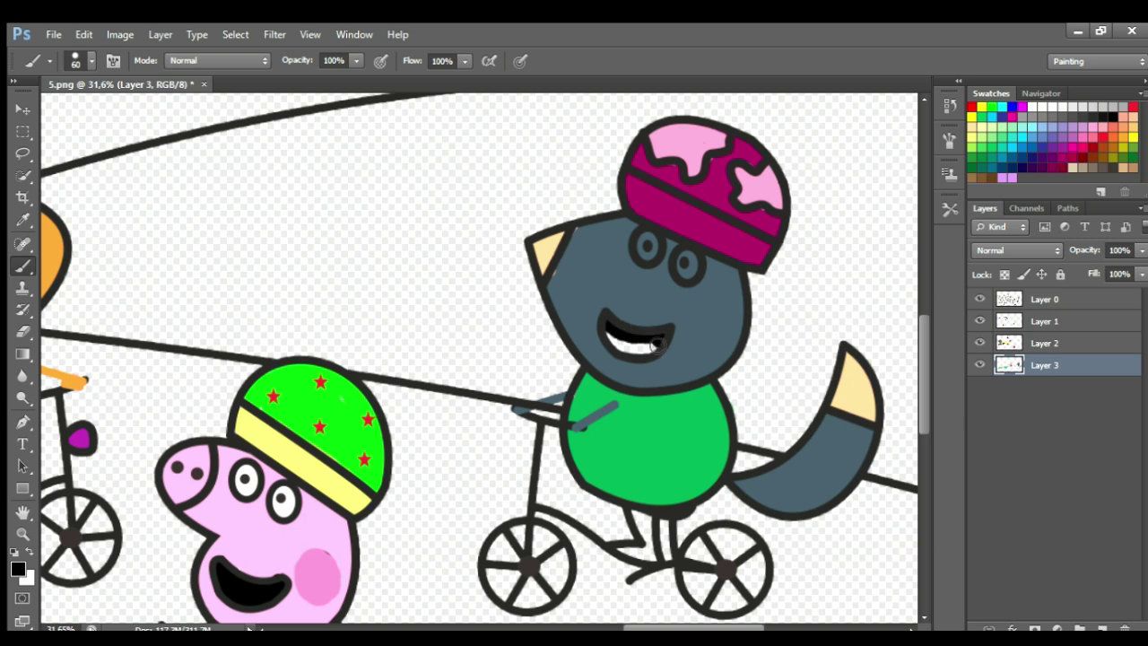
- Add Layer 4 beneath the character layers and fill the foreground ground with green using a larger brush
scroll(722, 410, "down", 5)
key("ctrl+shift+alt+n")
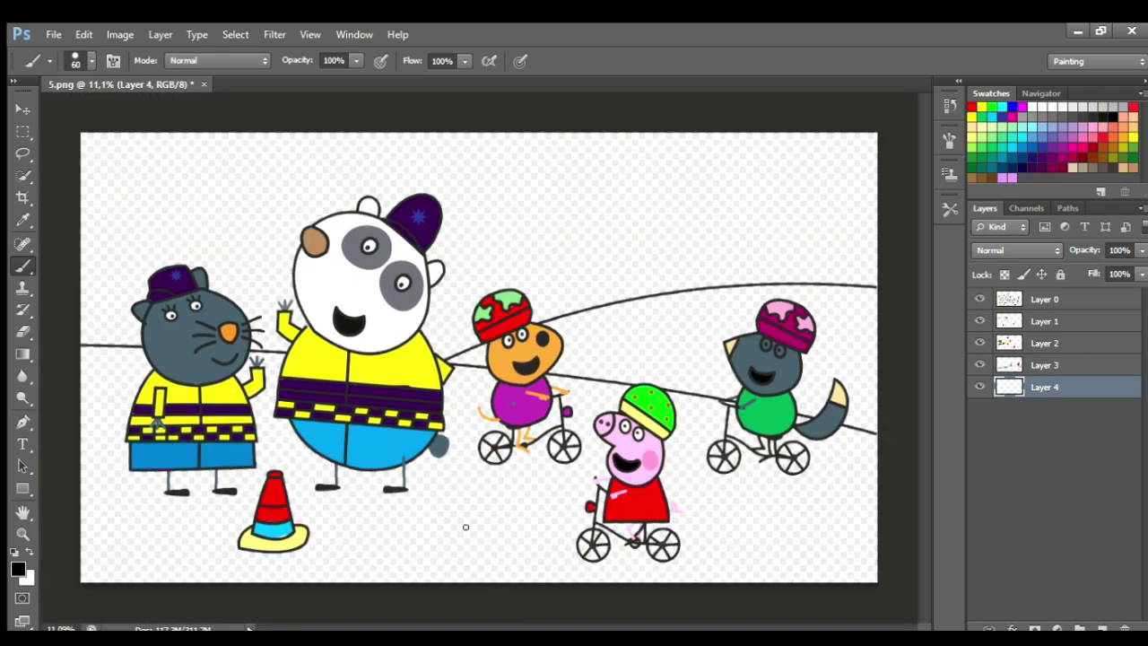
scroll(267, 459, "up", 1)
key("bracketright")
key("bracketright")
key("bracketright")
key("bracketright")
key("bracketright")
key("bracketright")
key("bracketright")
mouse_move(60, 368)
left_mouse_down()
mouse_move(564, 417)
mouse_move(639, 410)
mouse_move(864, 440)
mouse_move(911, 459)
mouse_move(600, 442)
mouse_move(321, 476)
mouse_move(756, 547)
mouse_move(415, 546)
mouse_move(889, 593)
mouse_move(702, 583)
left_mouse_up()
- Paint darker green shadows on the ground beneath the two officers and the three cyclists with a soft 300 px brush
key("bracketright")
key("bracketright")
key("bracketright")
key("bracketright")
left_click(18, 569)
left_click(379, 464)
left_click(397, 218)
left_click(92, 61)
left_click_drag(125, 521, 224, 521)
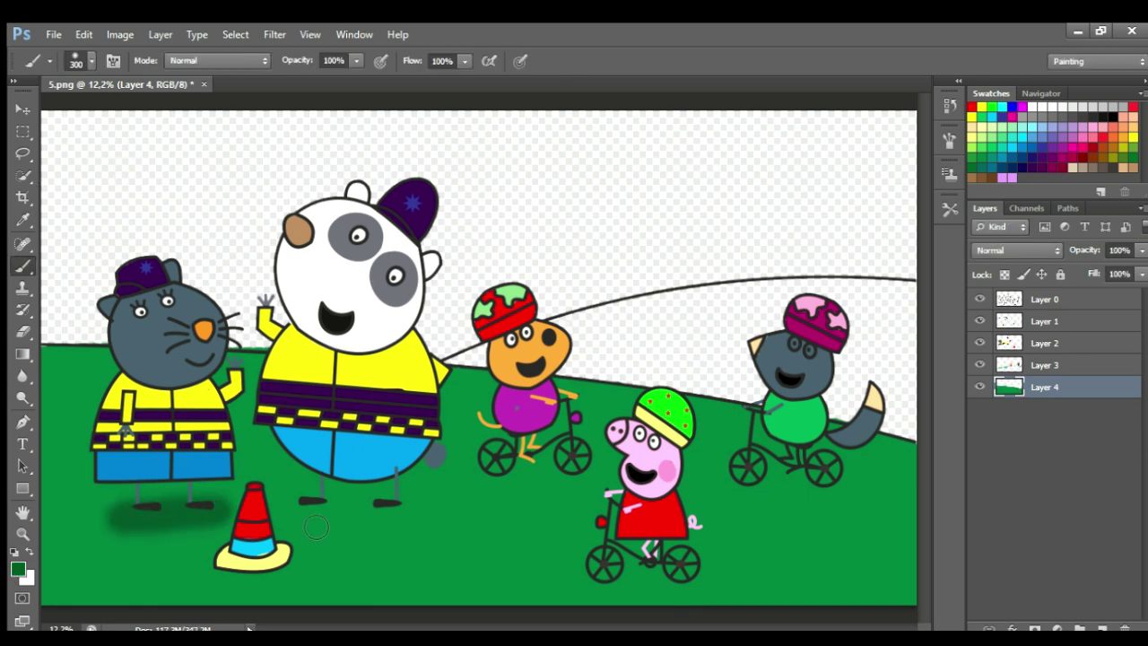
left_click_drag(300, 507, 422, 515)
left_click_drag(489, 471, 592, 480)
left_click_drag(579, 579, 691, 588)
left_click_drag(738, 496, 850, 486)
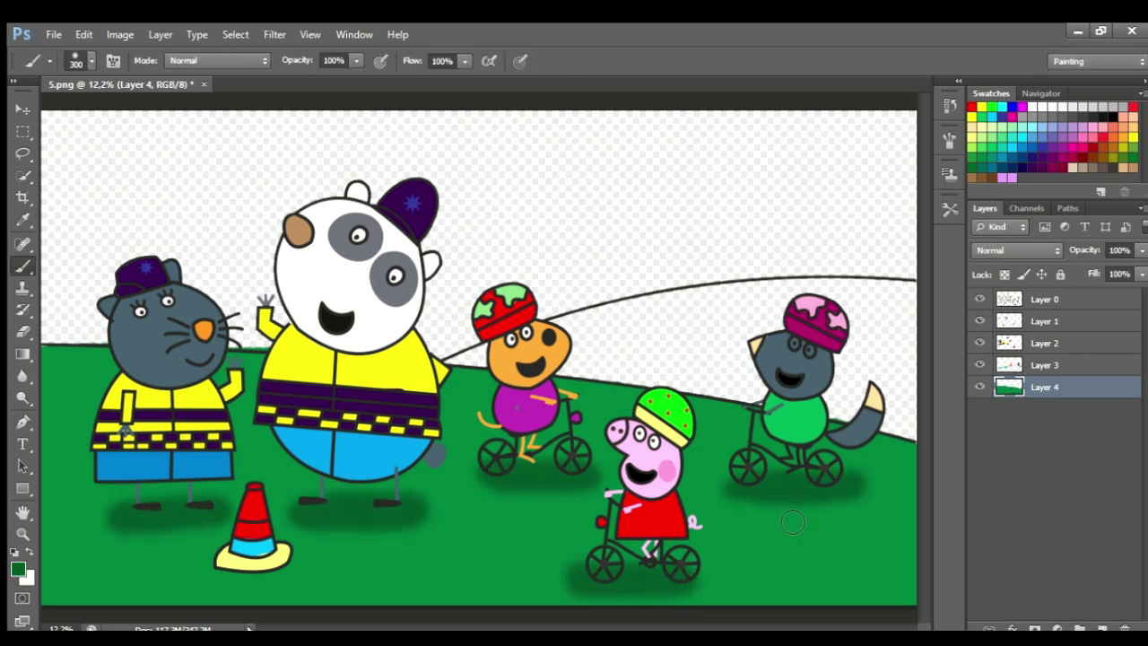
- Add Layer 5 beneath the ground layer and fill the background hill with dark green
key("ctrl+shift+alt+n")
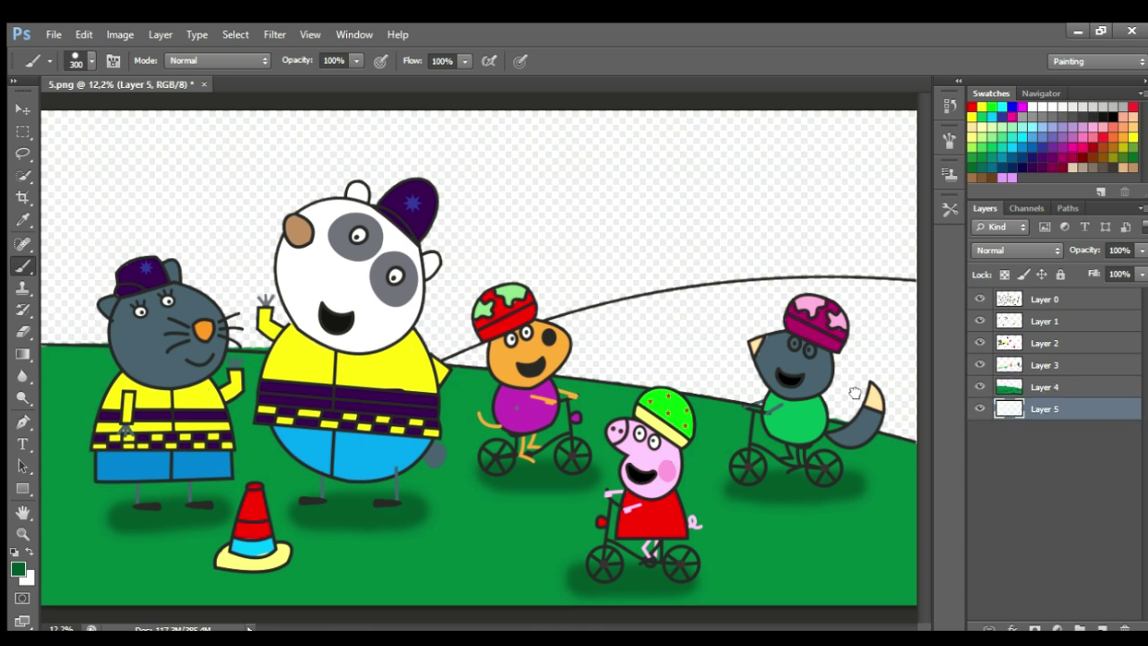
key("bracketleft")
left_click_drag(915, 296, 864, 306)
mouse_move(758, 301)
left_mouse_down()
mouse_move(486, 374)
mouse_move(693, 313)
mouse_move(537, 348)
mouse_move(817, 305)
left_mouse_up()
key("bracketright")
key("bracketright")
key("bracketright")
mouse_move(905, 345)
left_mouse_down()
mouse_move(640, 367)
mouse_move(817, 373)
mouse_move(736, 420)
mouse_move(845, 406)
left_mouse_up()
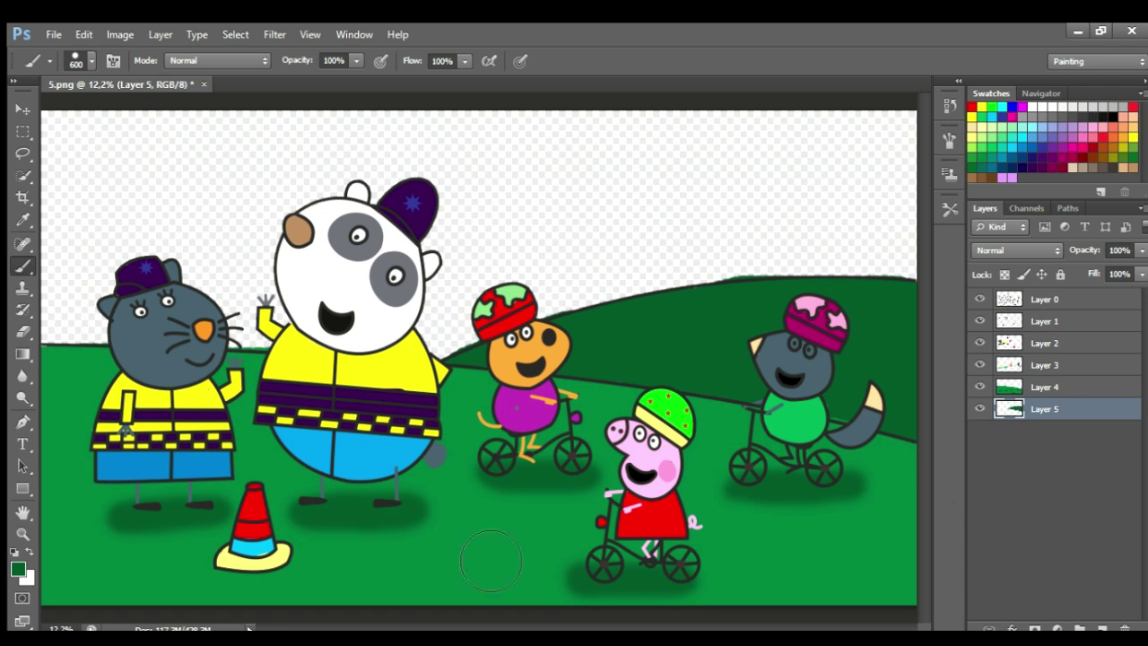
- Add Layer 6 at the bottom of the stack and paint broad, soft light cyan streaks across the sky
left_click(1103, 628)
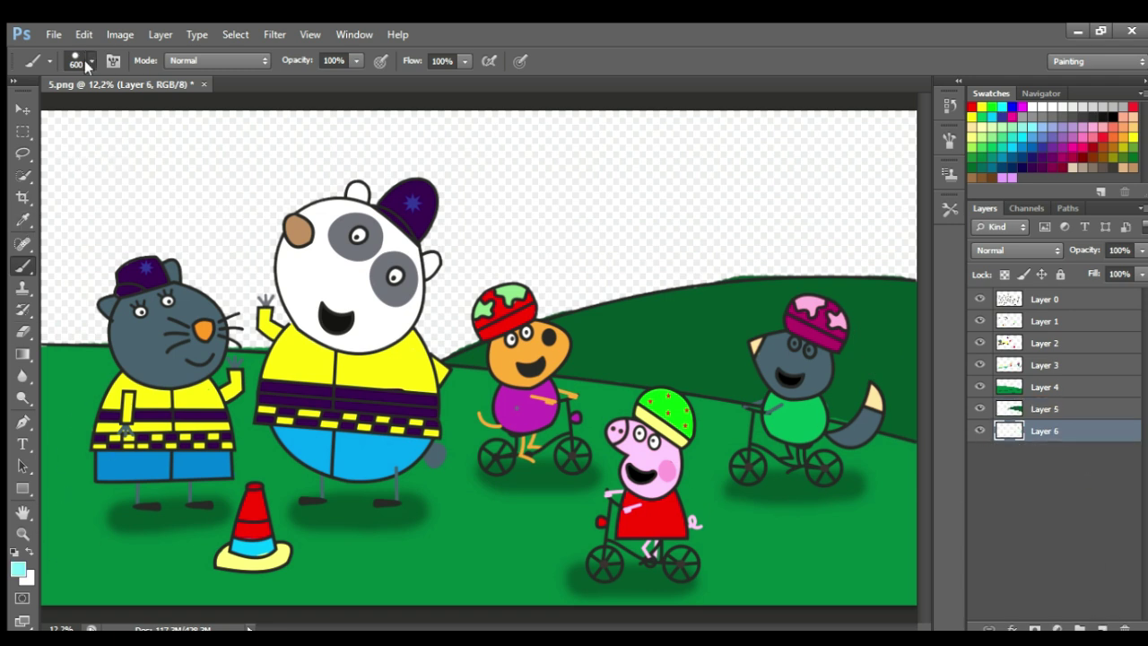
scroll(128, 190, "down", 1)
key("bracketright")
key("bracketright")
key("bracketright")
mouse_move(120, 174)
left_mouse_down()
mouse_move(885, 159)
mouse_move(151, 276)
mouse_move(132, 326)
mouse_move(440, 330)
mouse_move(863, 303)
left_mouse_up()
key("bracketleft")
key("bracketleft")
key("bracketleft")
key("bracketleft")
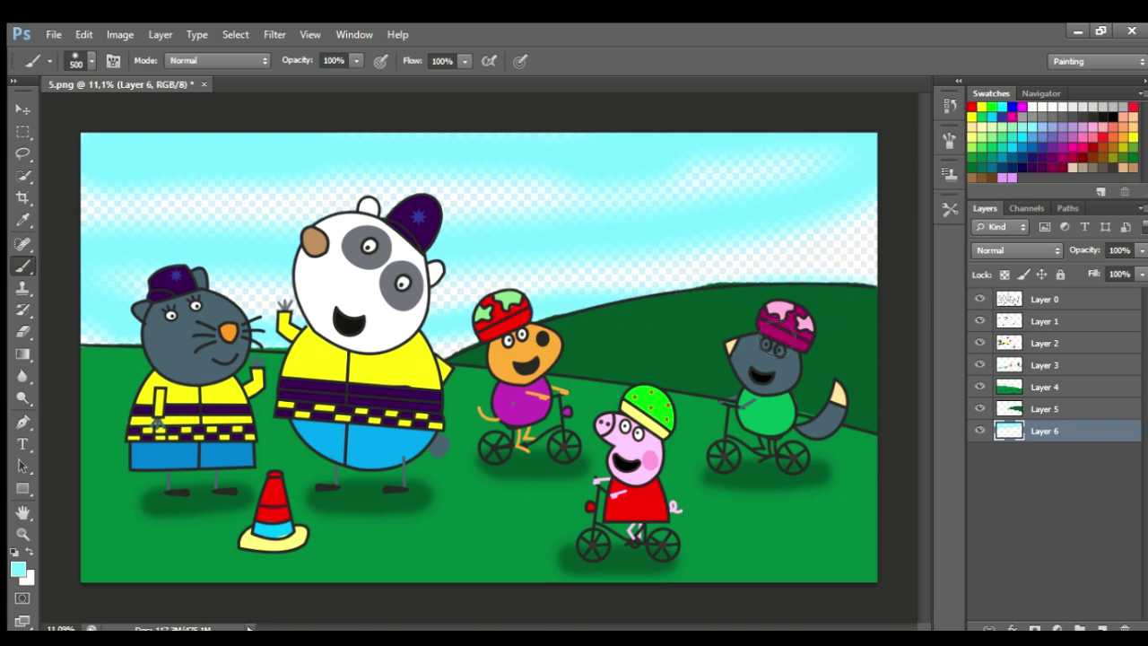
- Add Layer 7 beneath the sky layer and fill the transparent gaps with white clouds using a soft 900 px brush
left_click(1103, 628)
key("ctrl+bracketleft")
key("x")
key("bracketright")
key("bracketright")
key("bracketright")
key("bracketright")
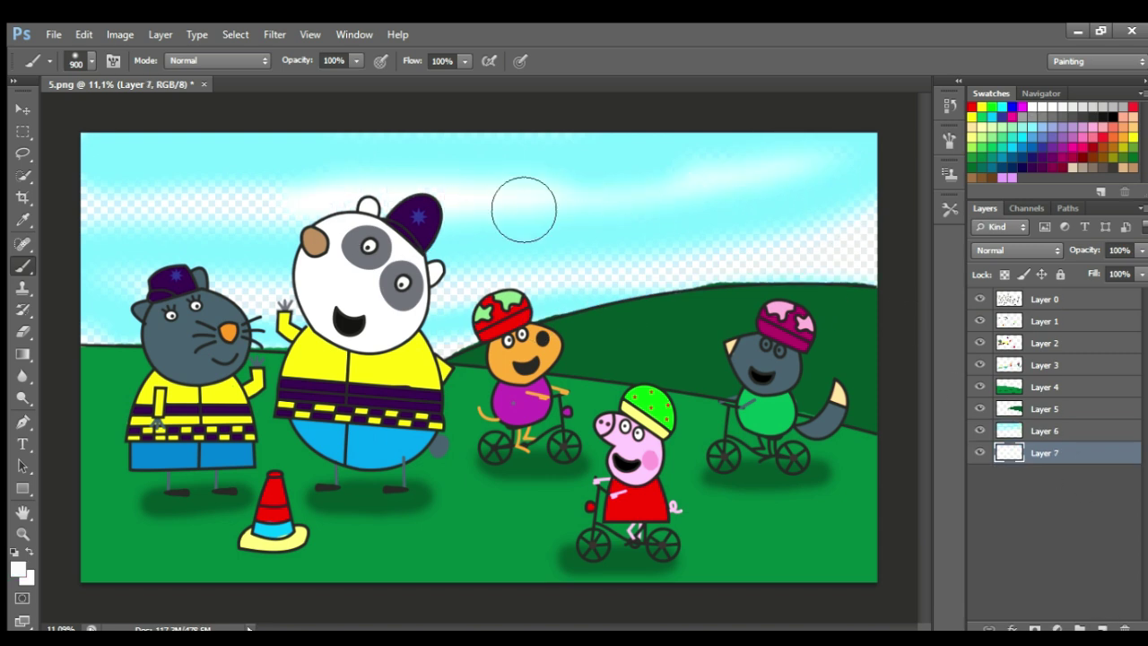
mouse_move(876, 257)
left_mouse_down()
mouse_move(748, 297)
mouse_move(627, 306)
mouse_move(590, 293)
mouse_move(329, 329)
mouse_move(120, 315)
left_mouse_up()
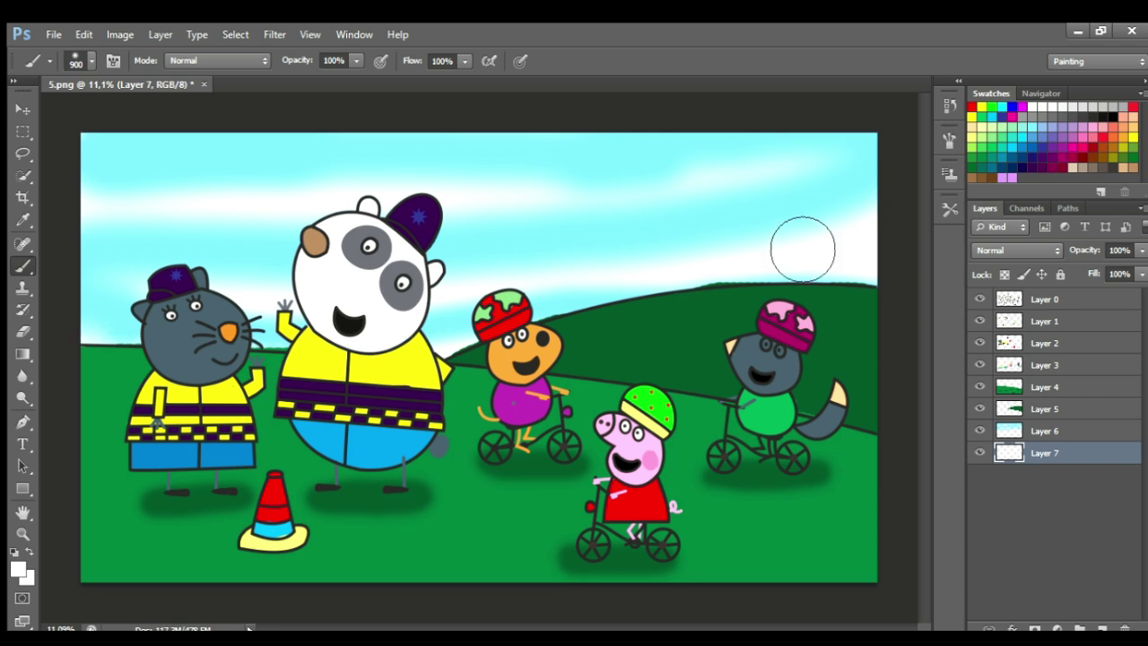